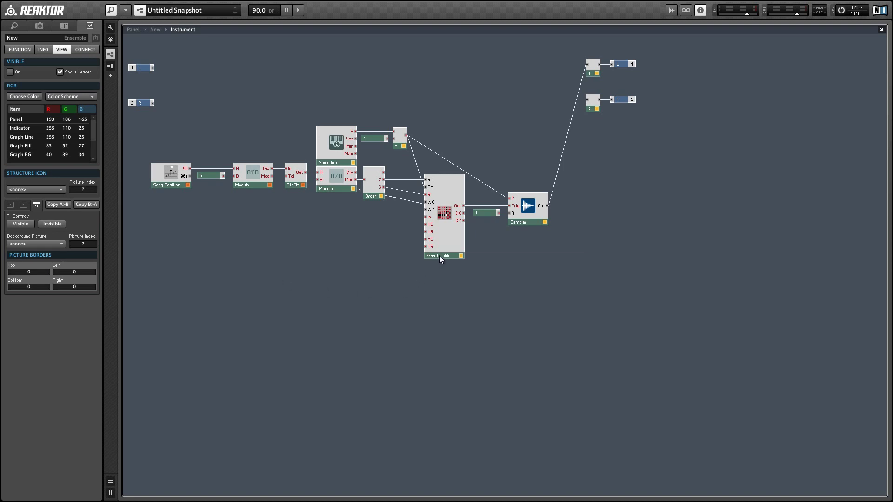
- Insert a new panel Knob module and name it Sequence
click(325, 259)
right_click(285, 244)
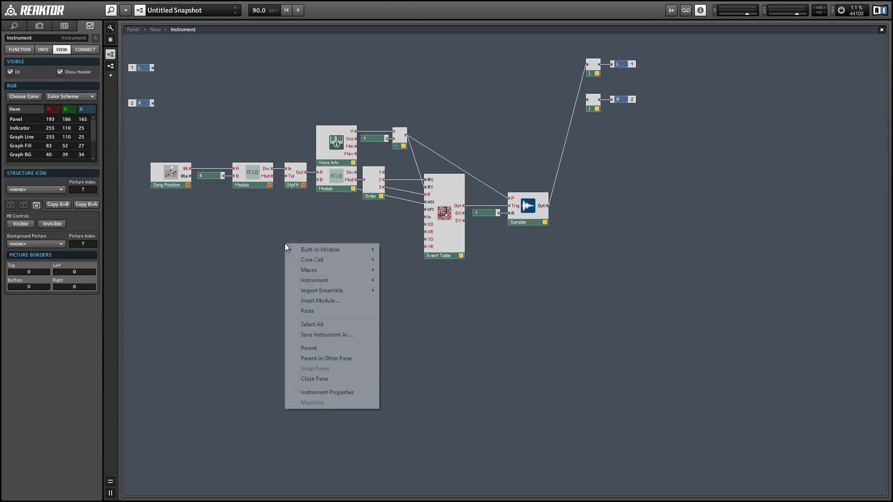
mouse_move(293, 249)
mouse_move(400, 249)
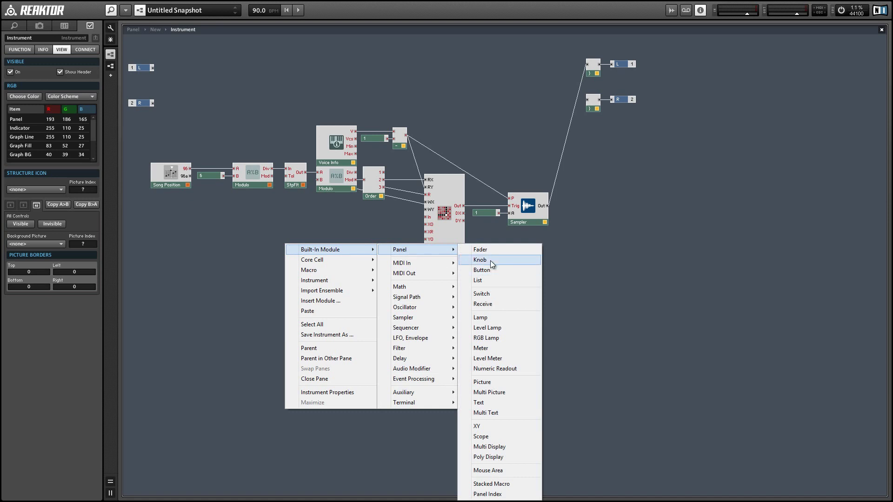
click(490, 260)
text(S)
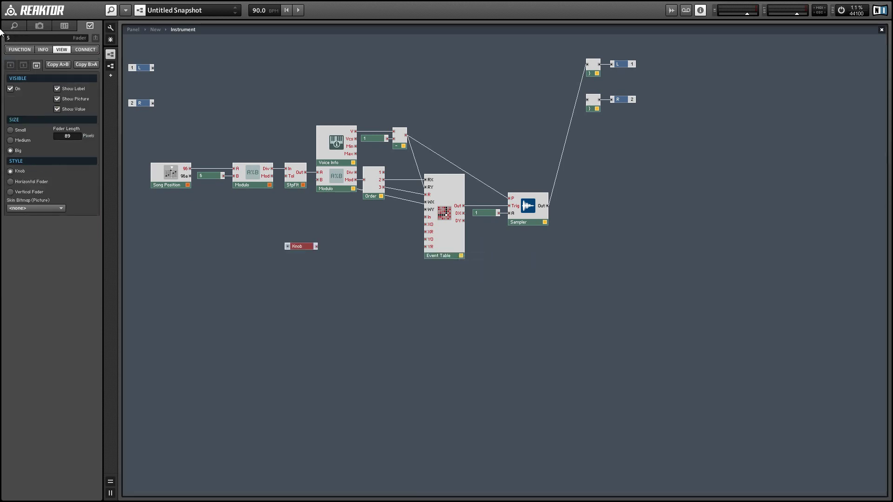
text(equence)
key(Return)
- Give the Sequence knob a 0–127 range with step size 1 and place it beside the other modules
click(19, 49)
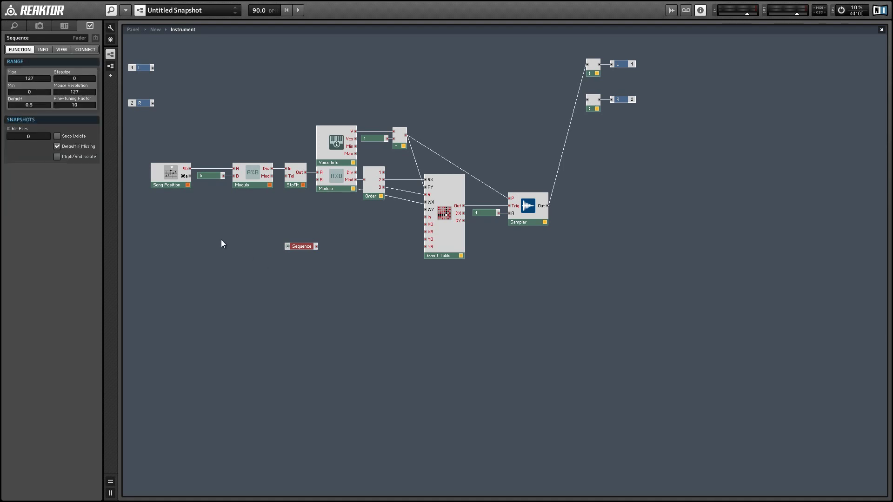
text(1)
key(Return)
click(376, 302)
click(302, 246)
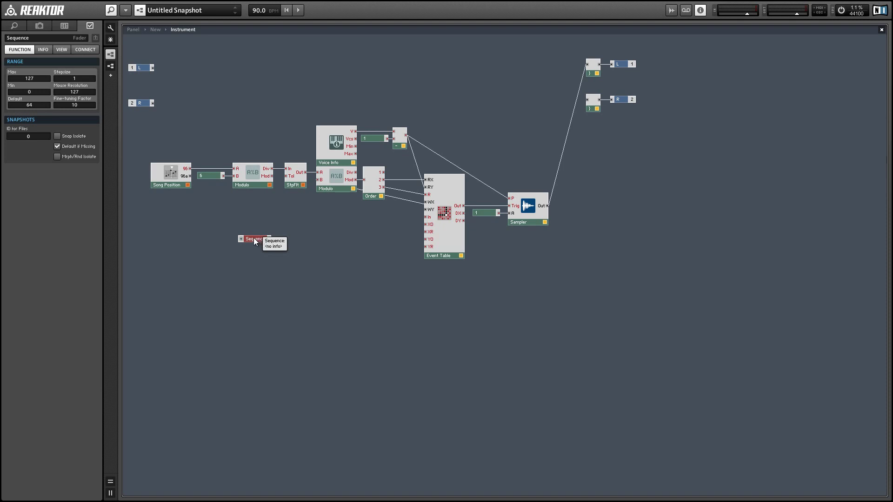
drag(258, 239, 338, 226)
- Resize the Event Table from 16 by 4 to 2048 by 4 entries
click(374, 236)
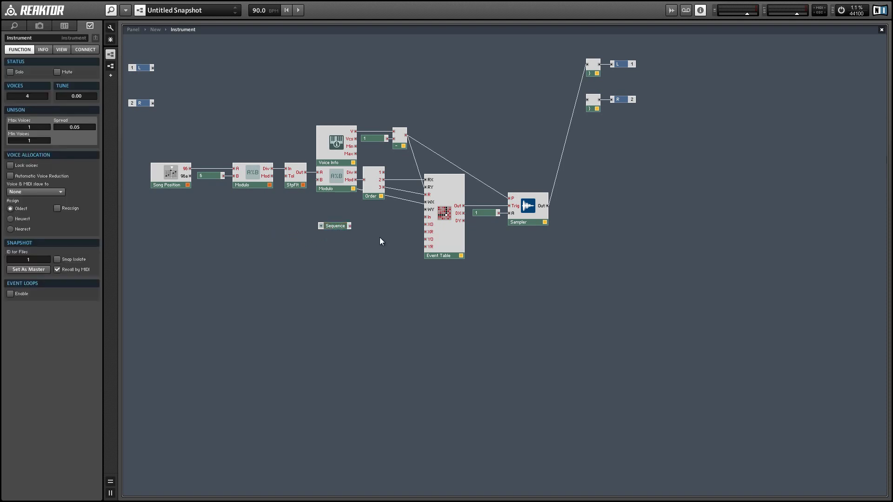
click(448, 232)
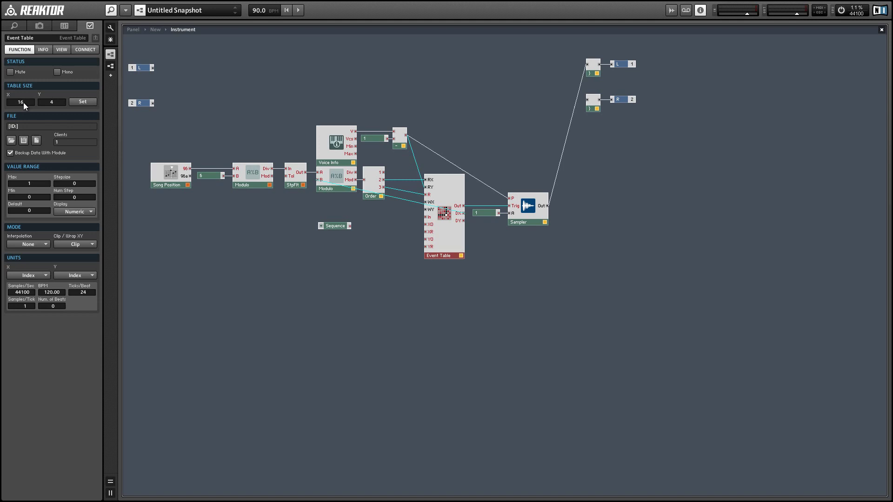
click(80, 102)
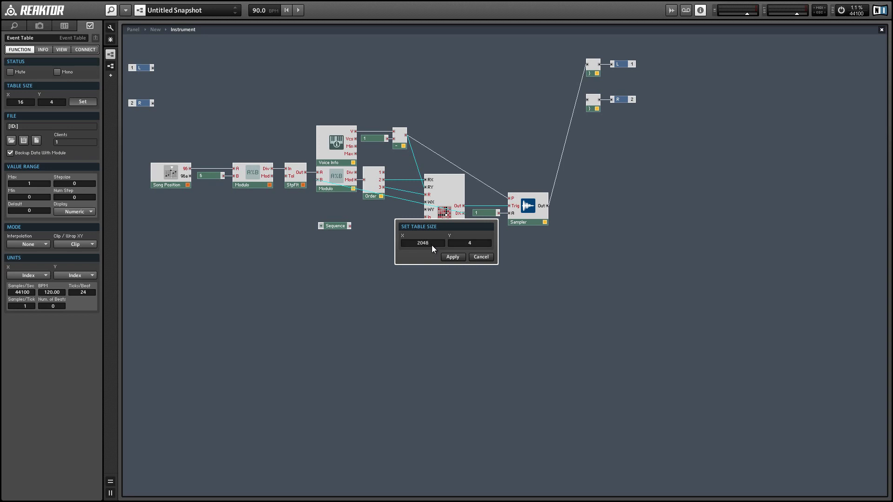
click(449, 257)
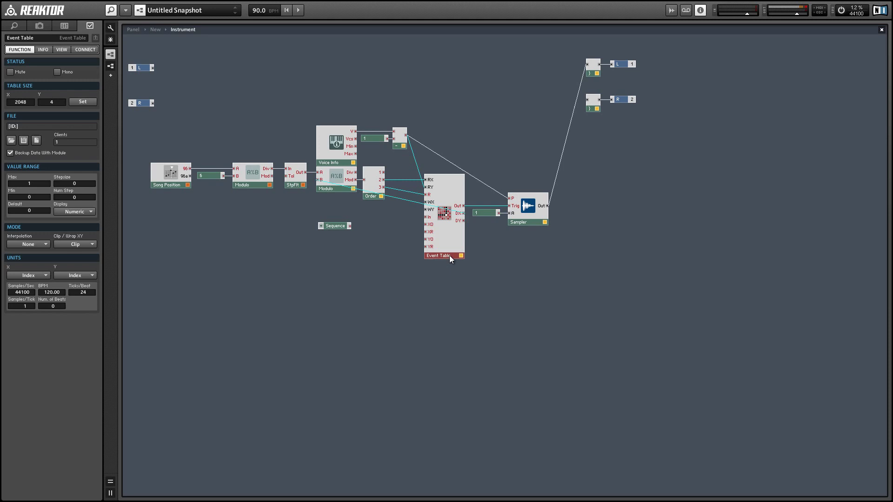
click(393, 232)
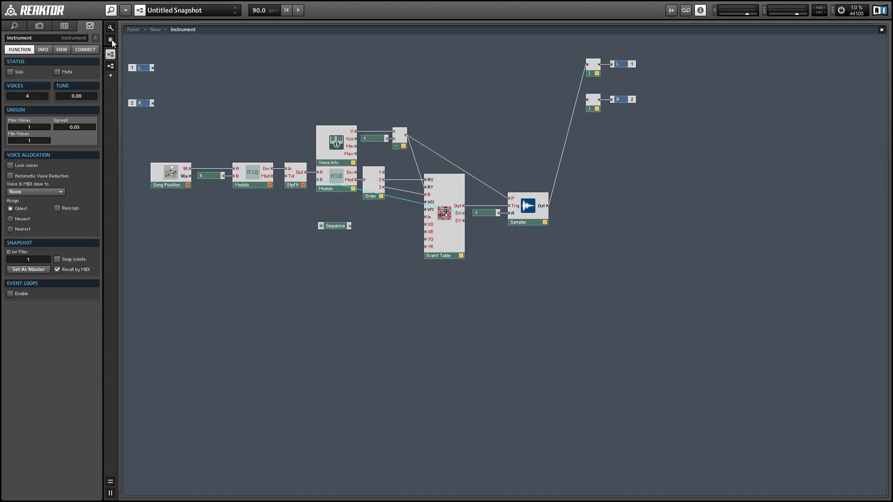
- Wire a new constant of 16 into the second Modulo's B input, replacing the old value of 1
right_click(321, 181)
click(326, 196)
drag(322, 194, 282, 180)
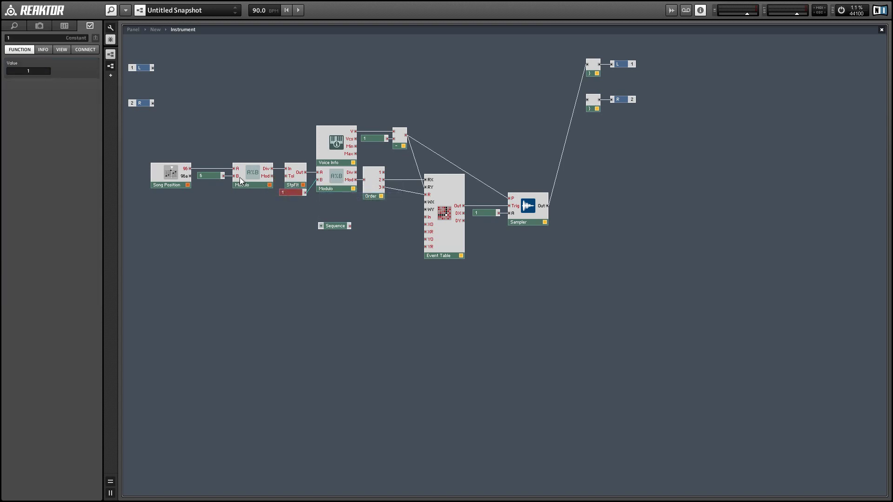
click(39, 76)
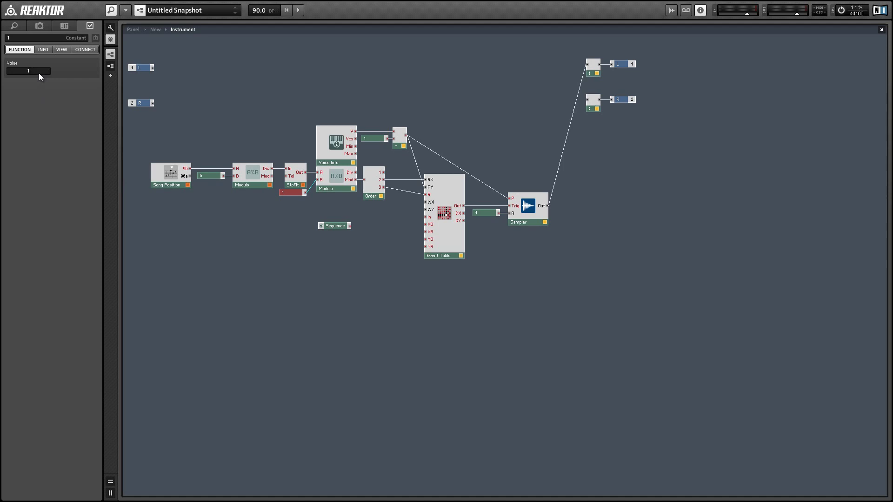
text(6)
click(291, 272)
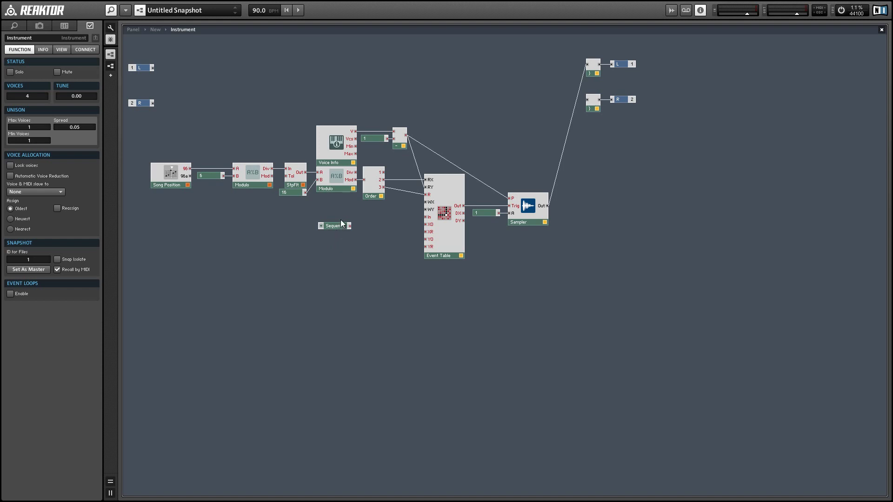
drag(339, 226, 333, 227)
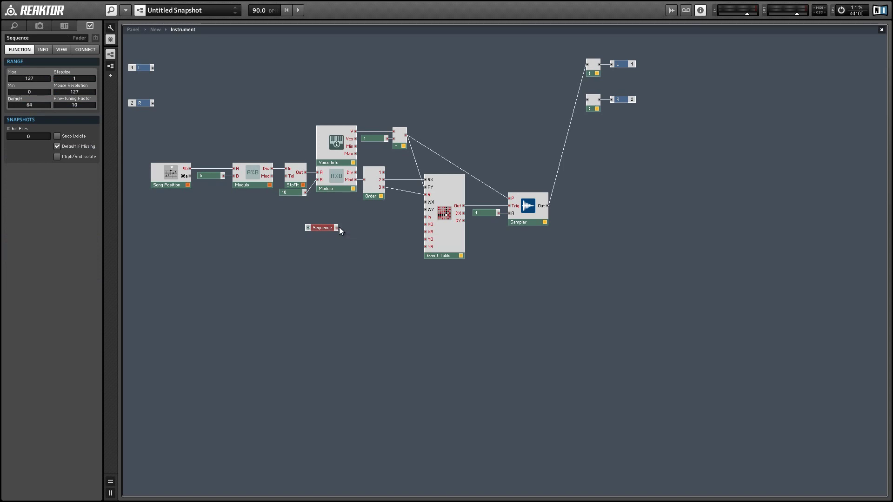
- Insert a Multiply module and connect the Sequence knob to its input
right_click(348, 228)
mouse_move(367, 234)
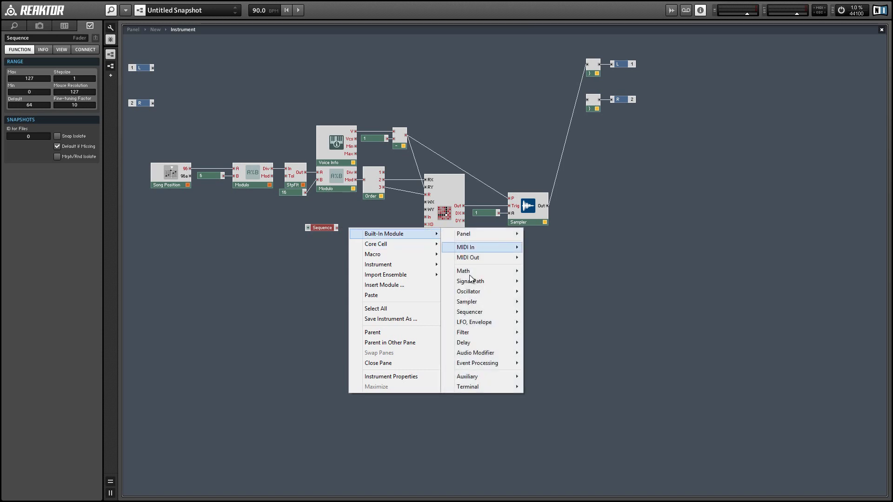
mouse_move(473, 272)
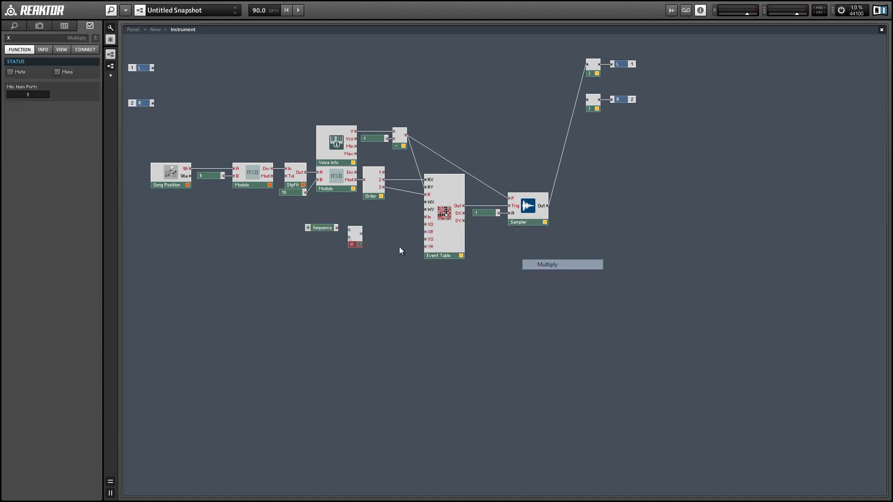
drag(336, 227, 356, 242)
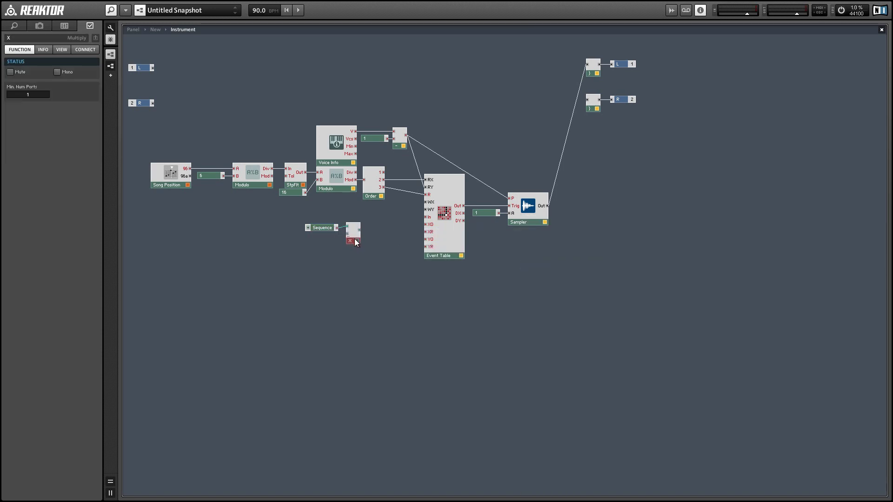
- Feed a constant of 16 into the multiplier's lower input
right_click(349, 236)
click(368, 252)
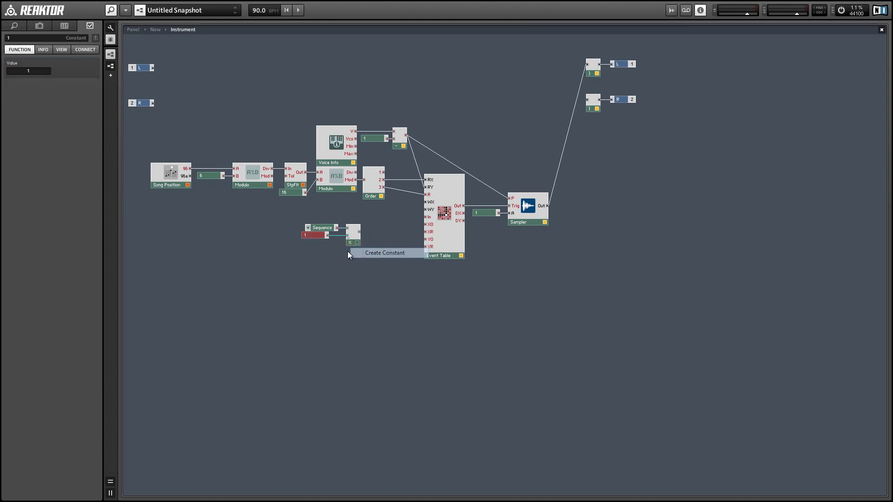
double_click(27, 71)
text(16)
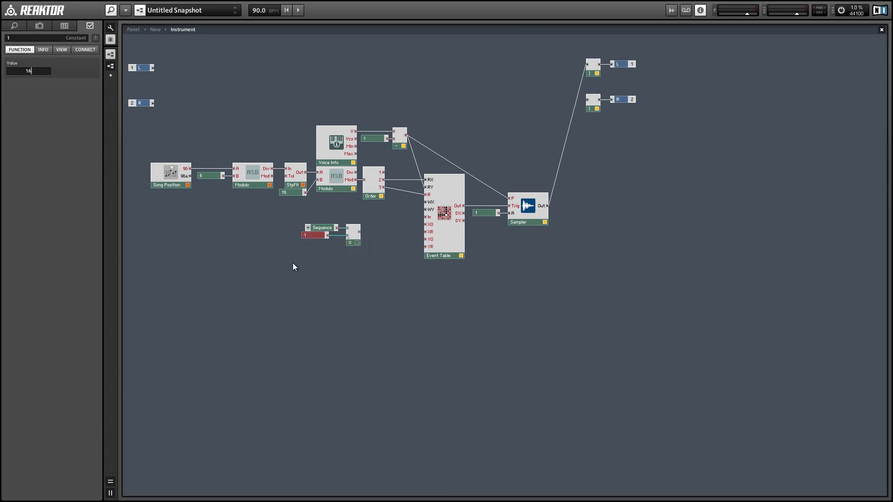
click(292, 263)
drag(311, 237, 319, 234)
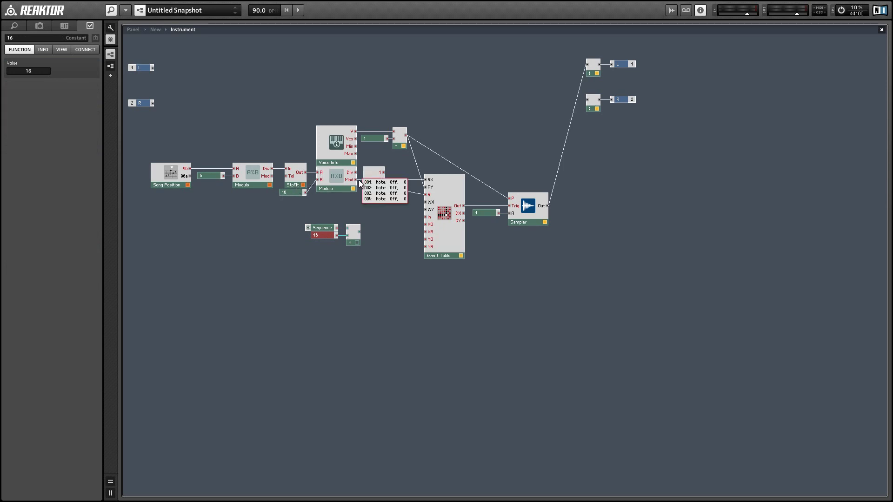
- Add an Add module fed by the Order output, placed beside the Event Table's RX input
right_click(375, 219)
mouse_move(502, 263)
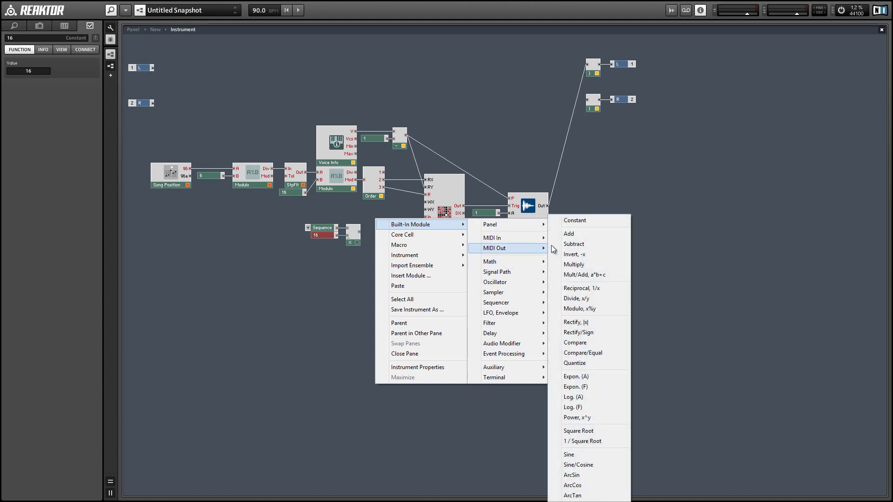
click(568, 234)
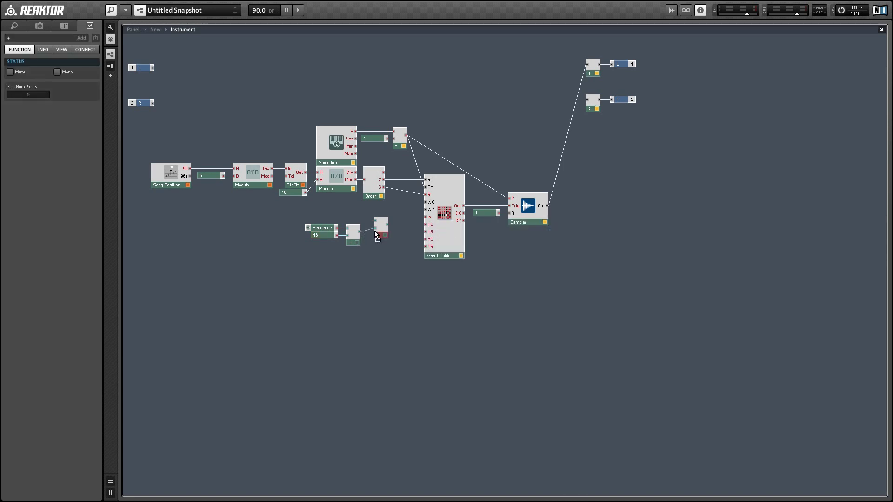
drag(383, 180, 425, 180)
drag(376, 237, 410, 190)
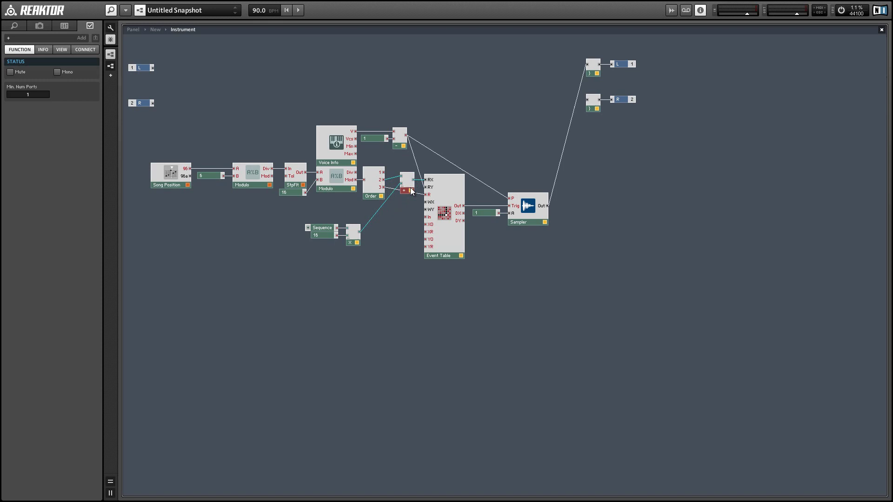
click(402, 206)
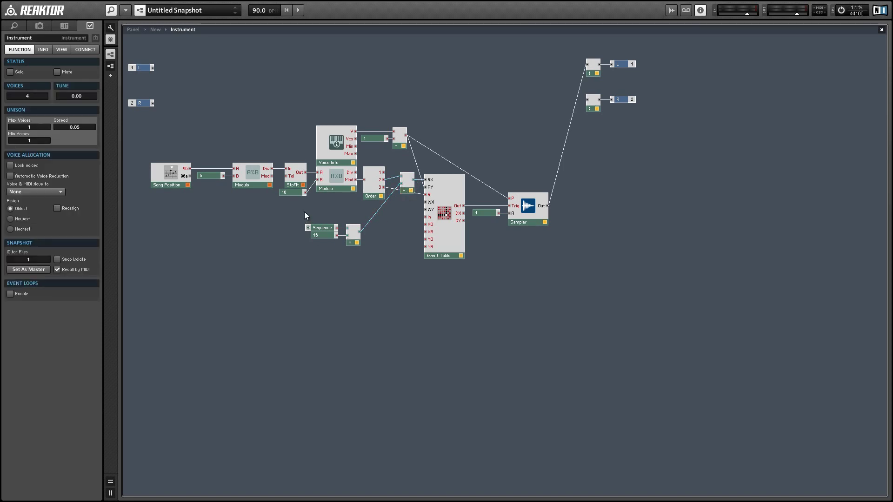
- Wire the Sequence × 16 product into the Event Table's XR input and straighten the 16 constant's wire
drag(304, 211, 356, 235)
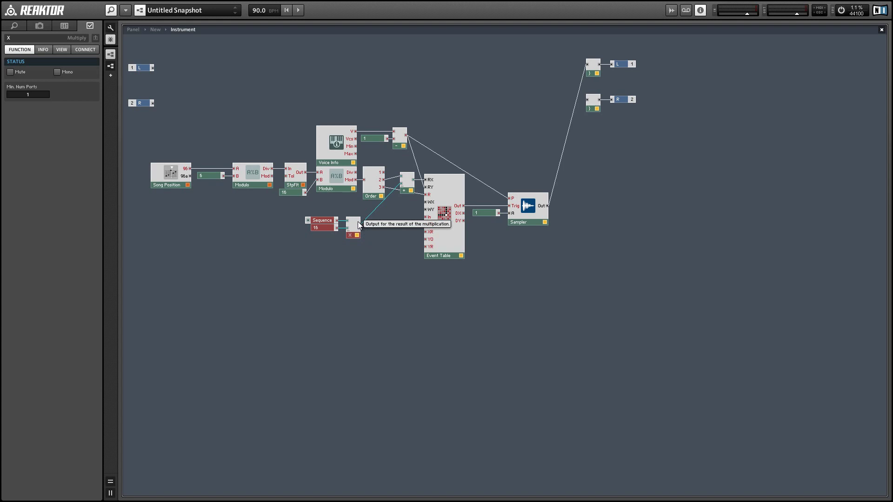
drag(403, 226, 426, 225)
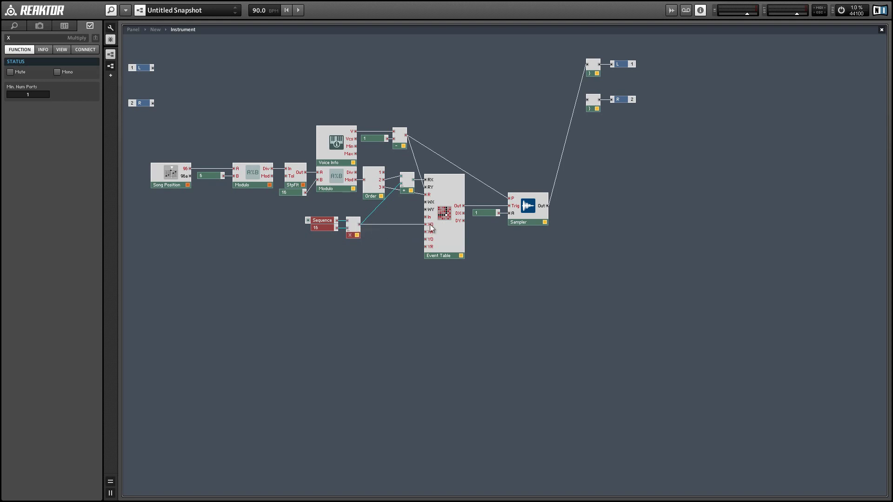
click(392, 237)
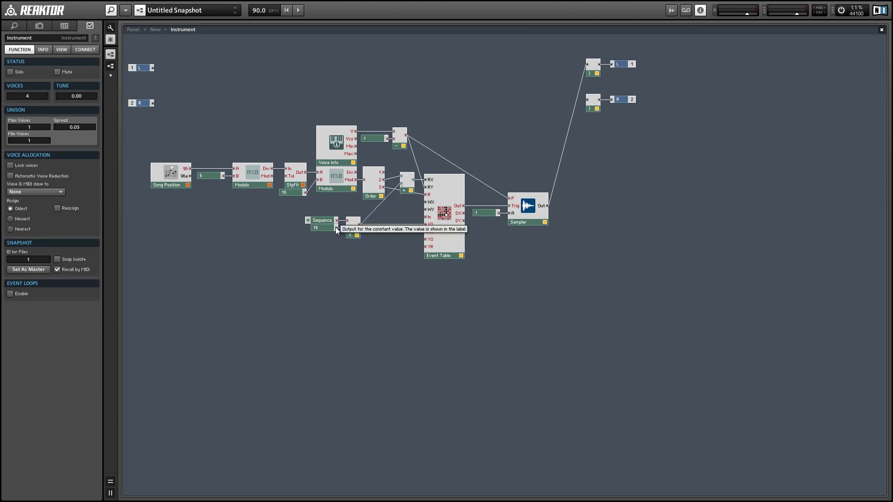
drag(336, 227, 425, 232)
drag(328, 229, 325, 233)
click(326, 250)
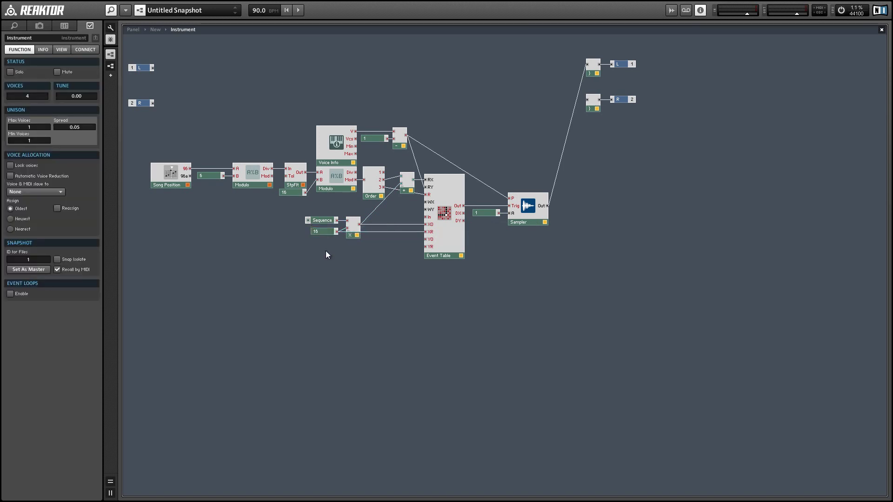
- Switch to the instrument panel and turn the Sequence knob to 37
click(442, 241)
click(133, 30)
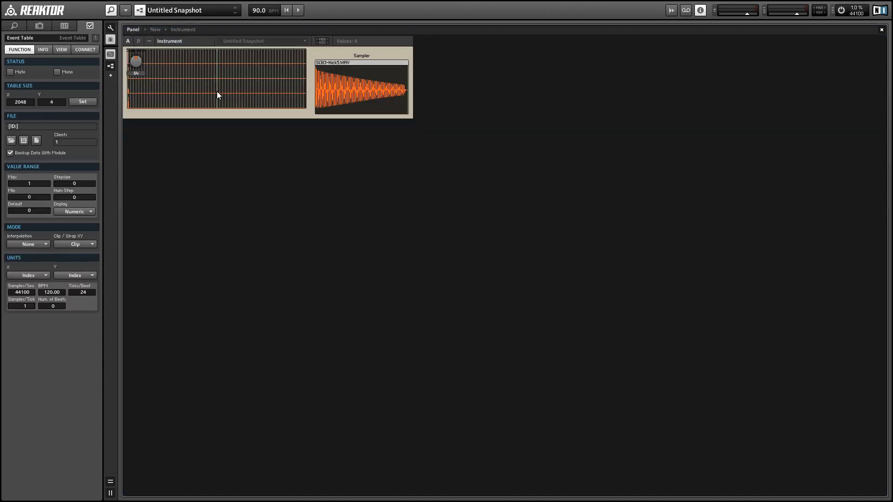
drag(132, 59, 133, 70)
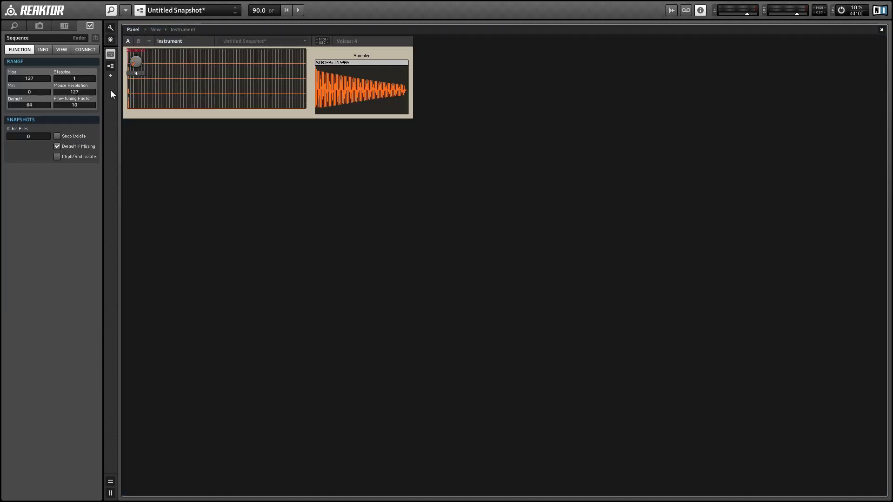
click(110, 27)
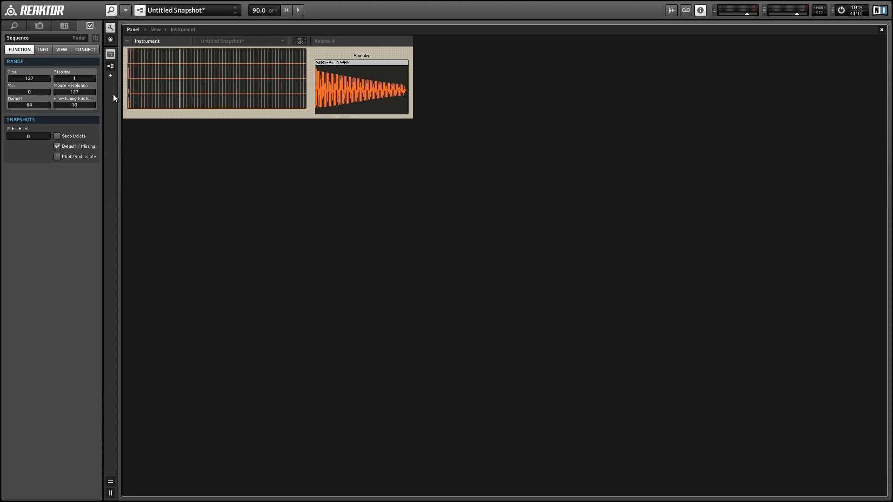
click(111, 28)
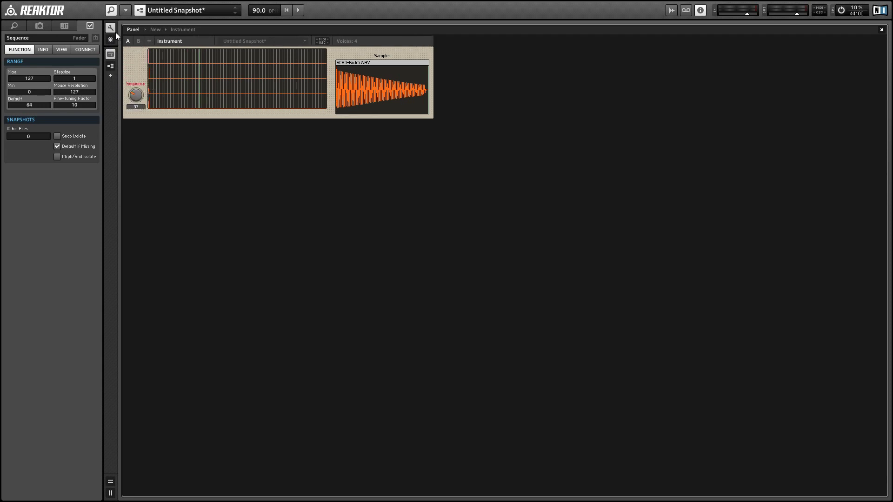
- Turn off X Auto Fit for the event table display and align it fully left
click(198, 79)
click(61, 50)
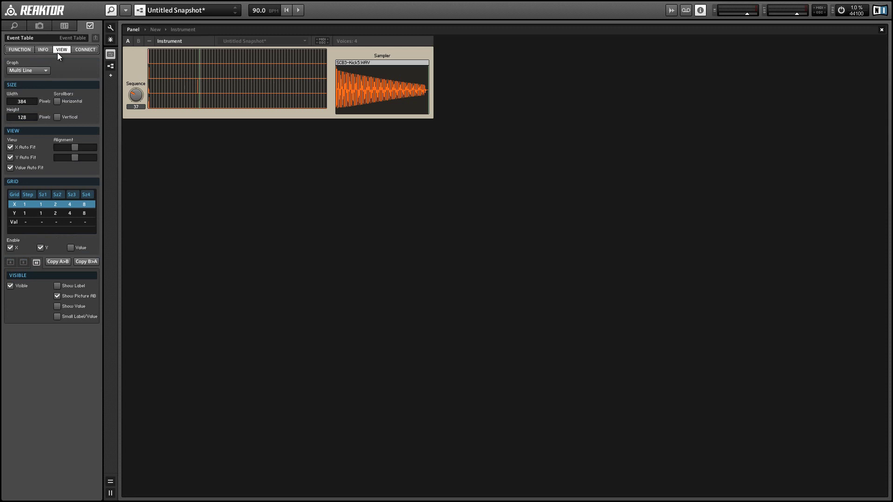
click(10, 147)
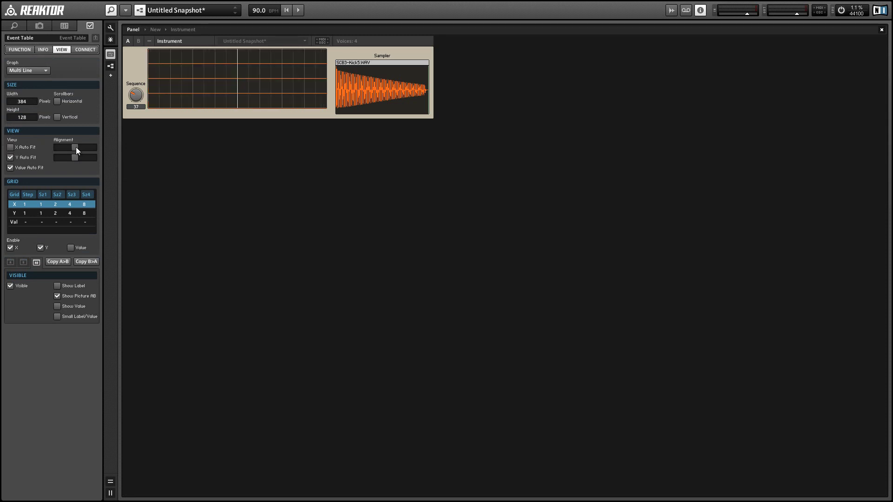
drag(76, 147, 46, 152)
click(110, 66)
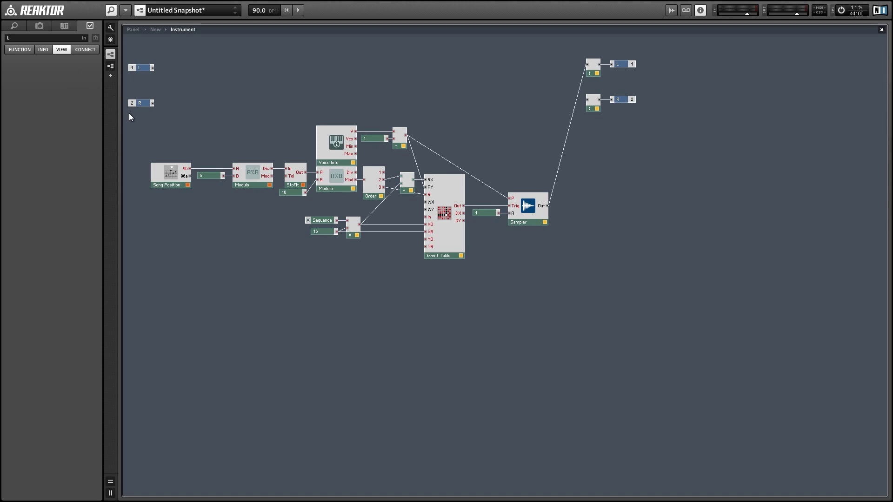
- On the instrument panel, start playback and turn Sequence to 1
click(339, 250)
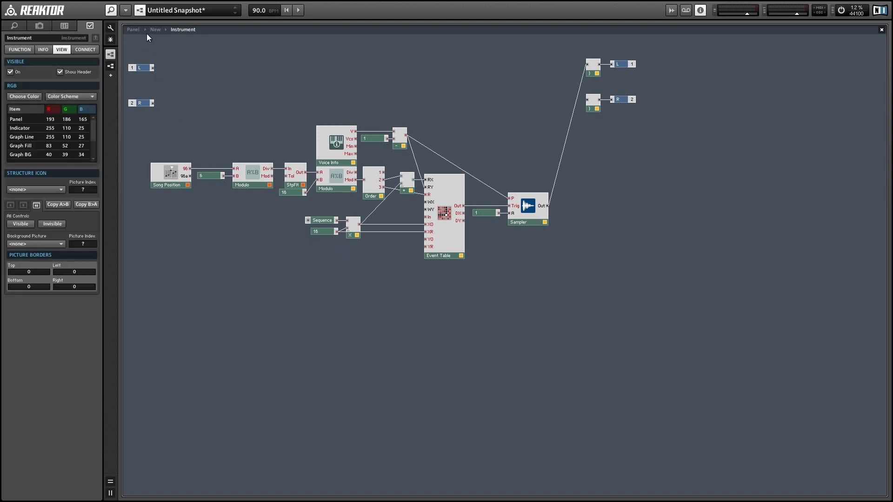
click(133, 30)
click(132, 106)
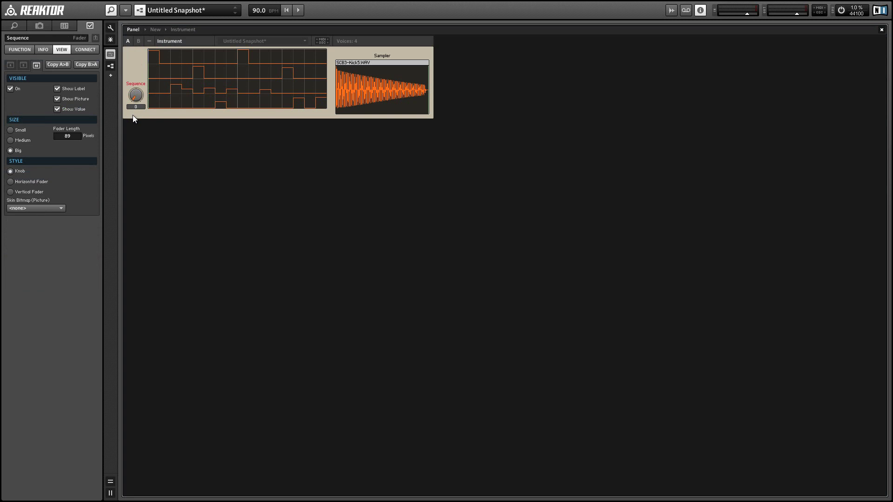
key(space)
drag(139, 99, 138, 95)
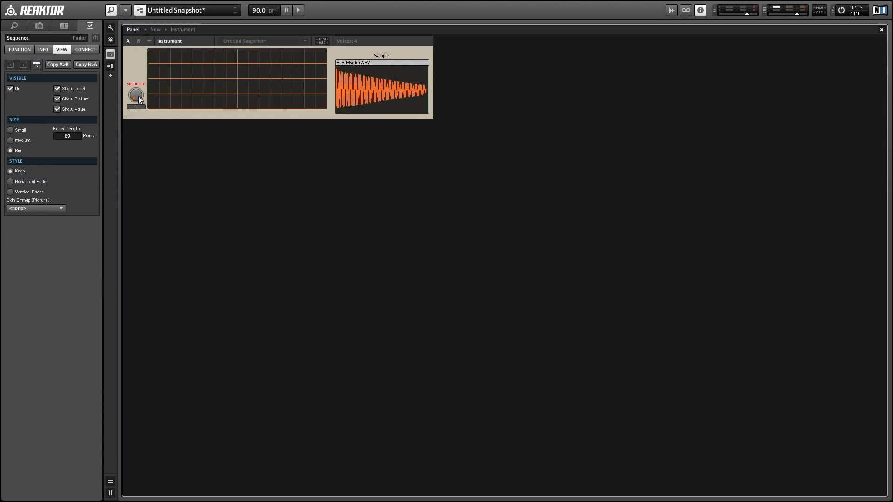
- Draw new step values into sequence 1, then turn Sequence back to 0
click(155, 58)
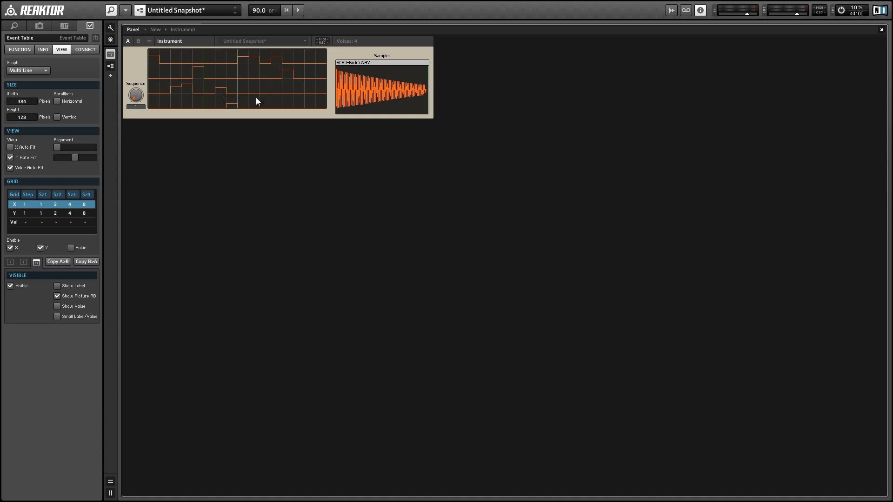
key(space)
click(311, 91)
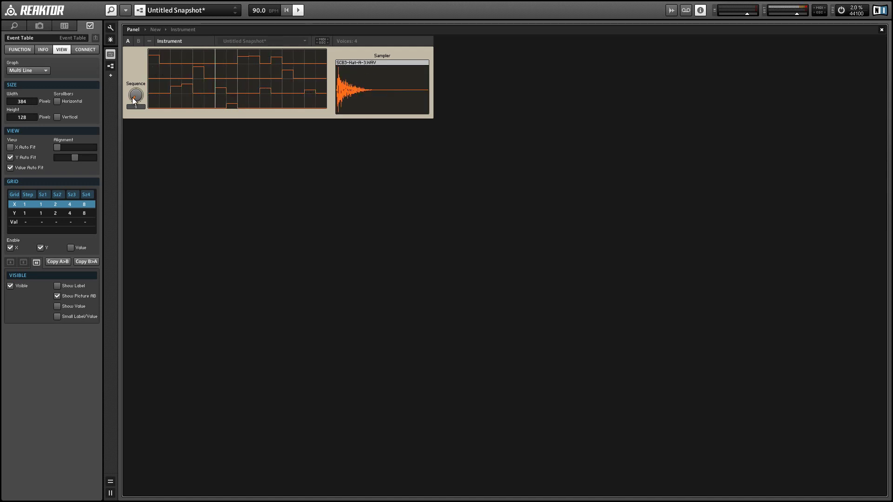
drag(136, 97, 140, 103)
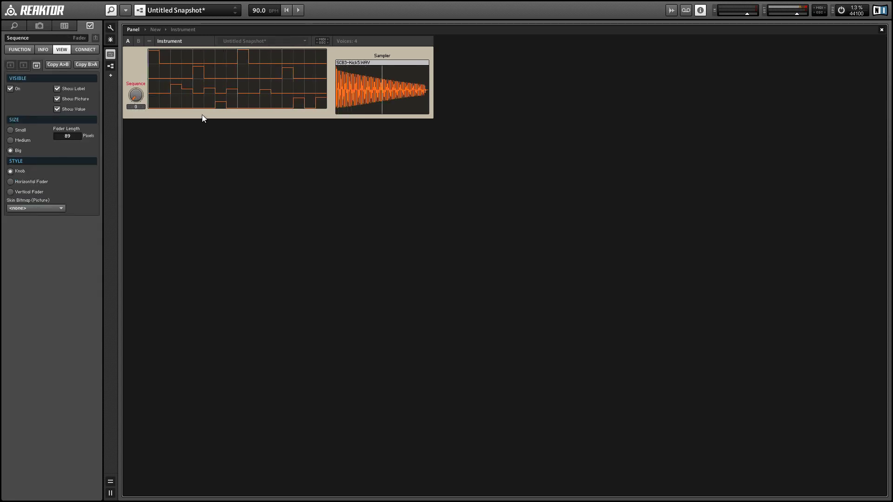
key(F6)
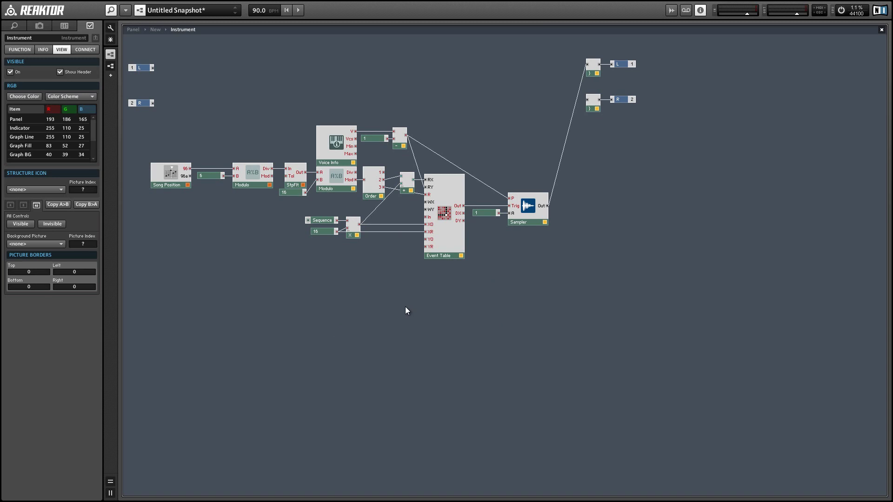
- Open the Event Table's Table Size dialog in the FUNCTION tab and enter 16384 by 4
click(445, 239)
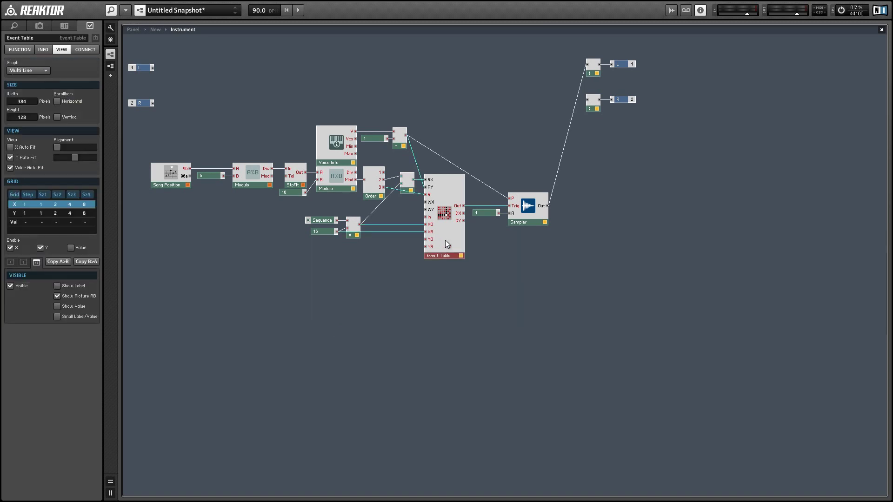
click(22, 50)
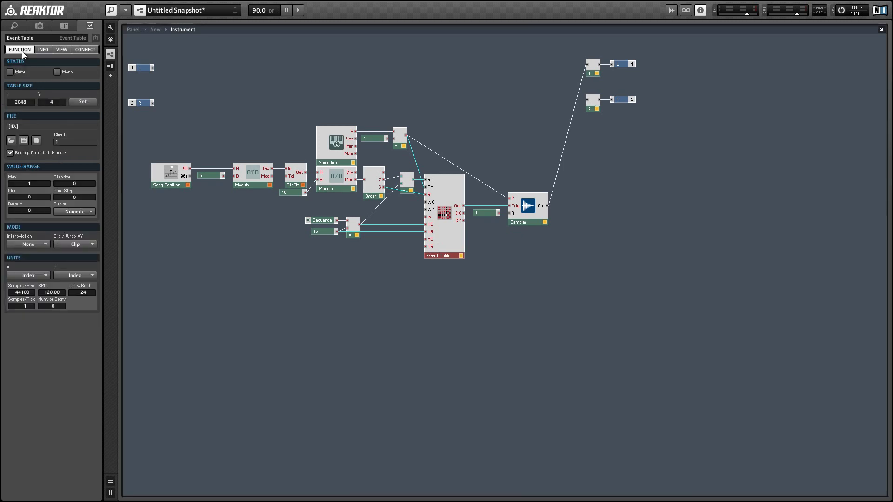
click(75, 102)
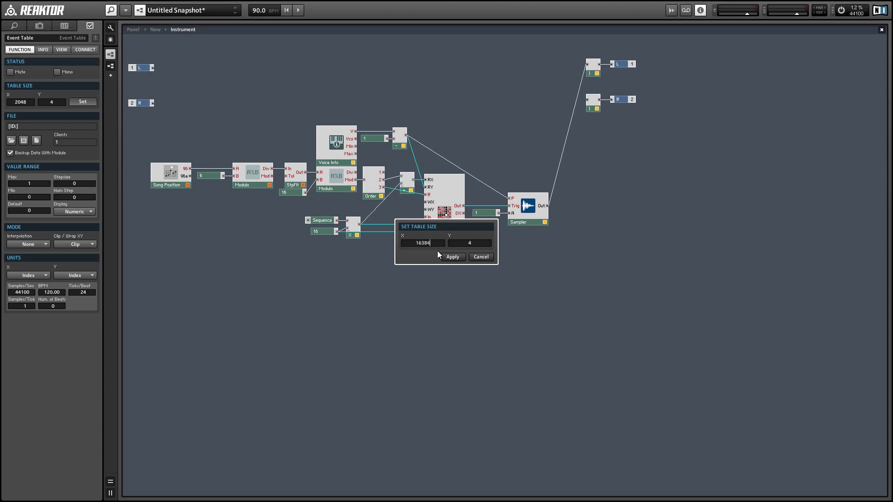
- Apply the 16384 by 4 table size and insert a new panel Knob module
click(452, 256)
click(350, 264)
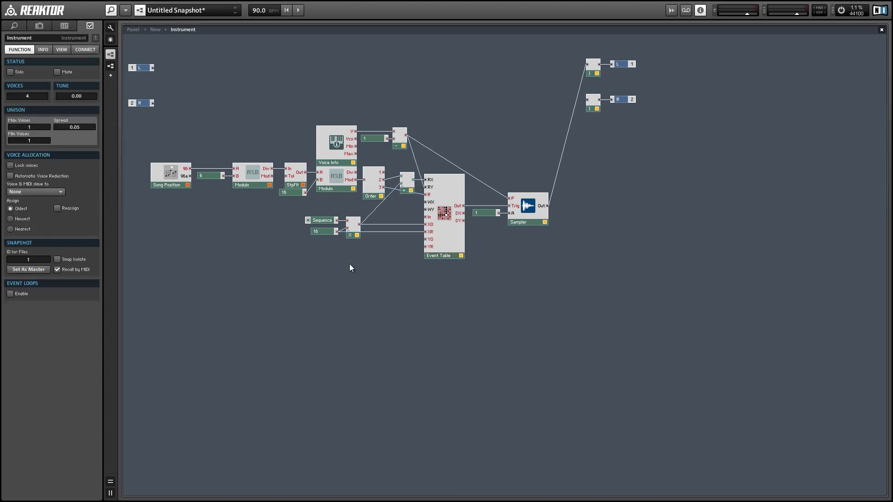
right_click(195, 222)
mouse_move(211, 229)
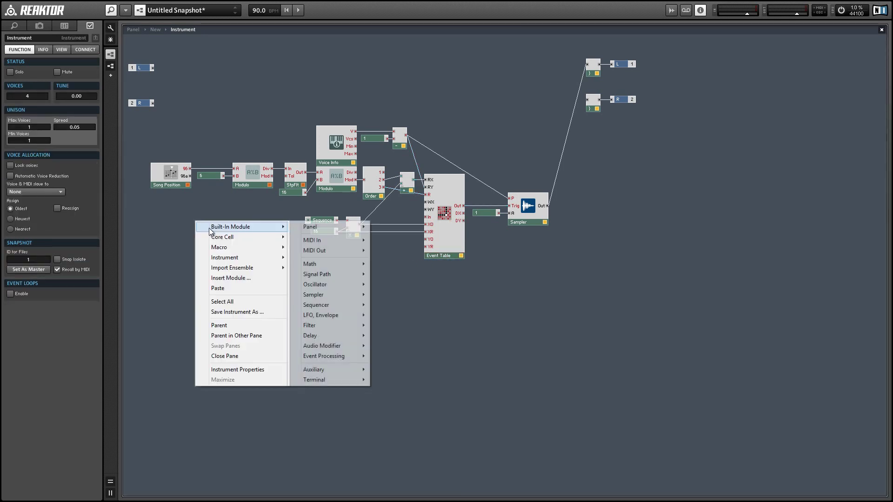
mouse_move(311, 231)
click(398, 238)
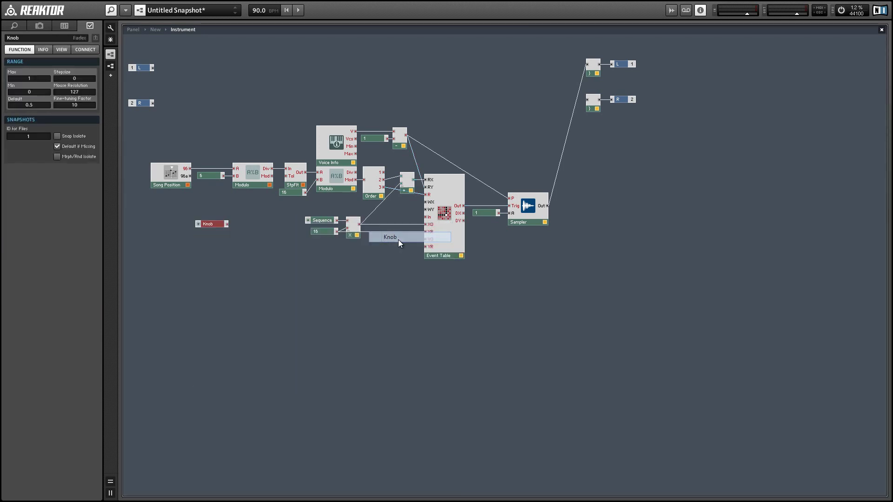
- Name the knob Bars, ranged 1 to 8, with step size 1 and default 5
double_click(30, 39)
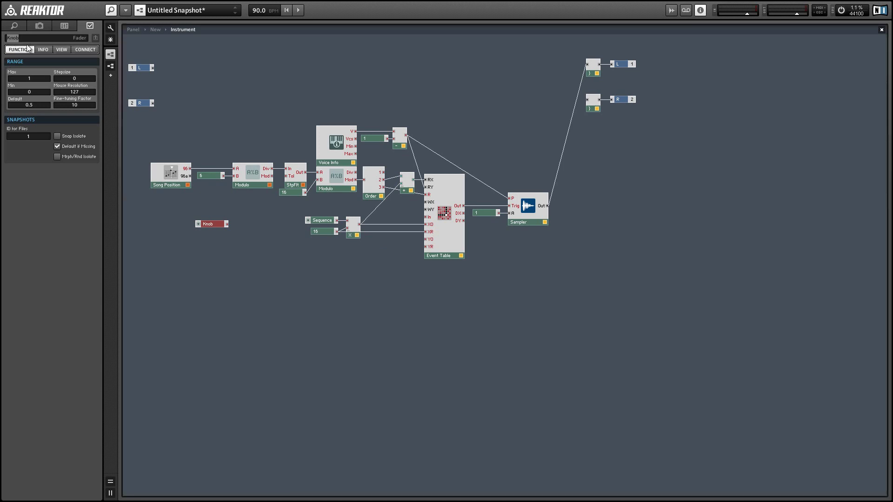
text(Bars)
click(223, 239)
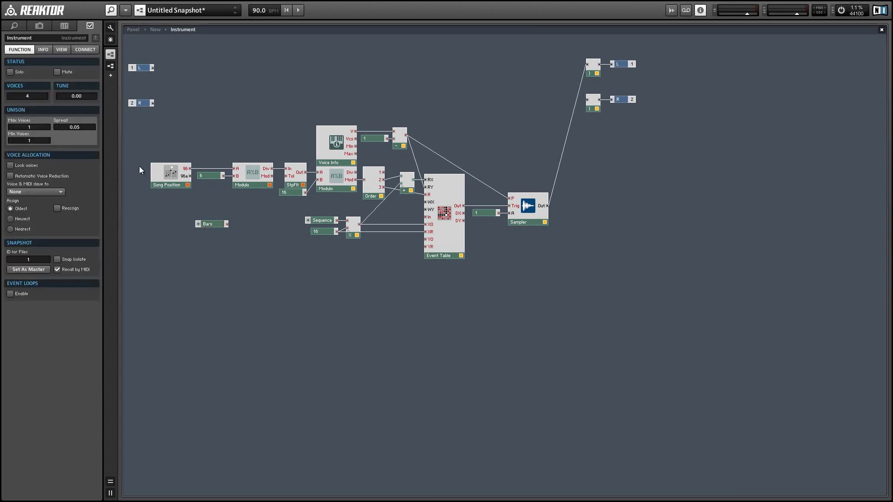
click(205, 224)
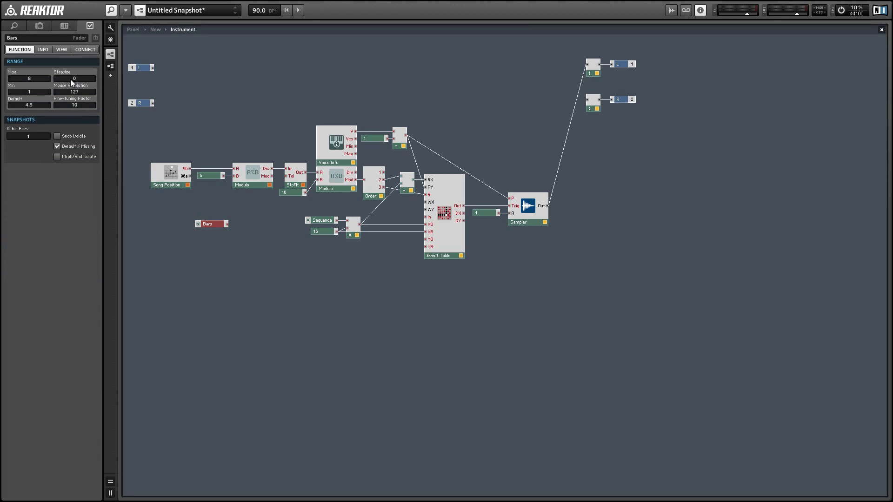
drag(71, 79, 71, 74)
click(209, 236)
click(210, 227)
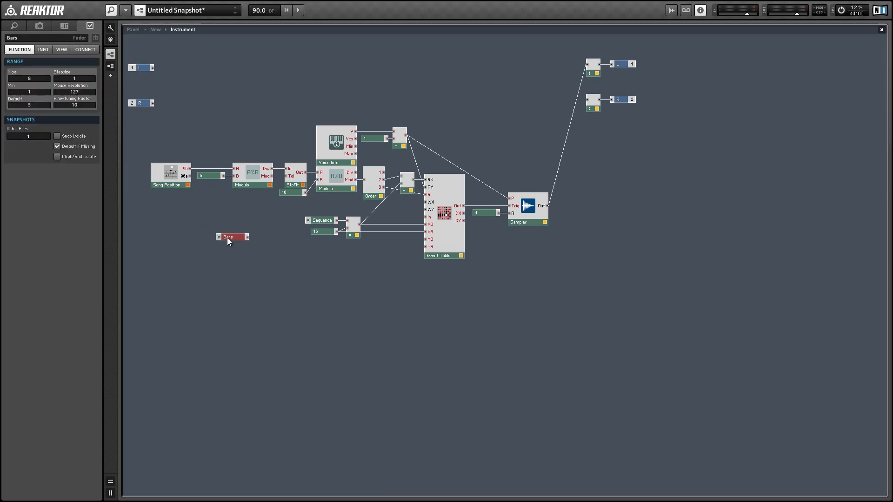
click(347, 244)
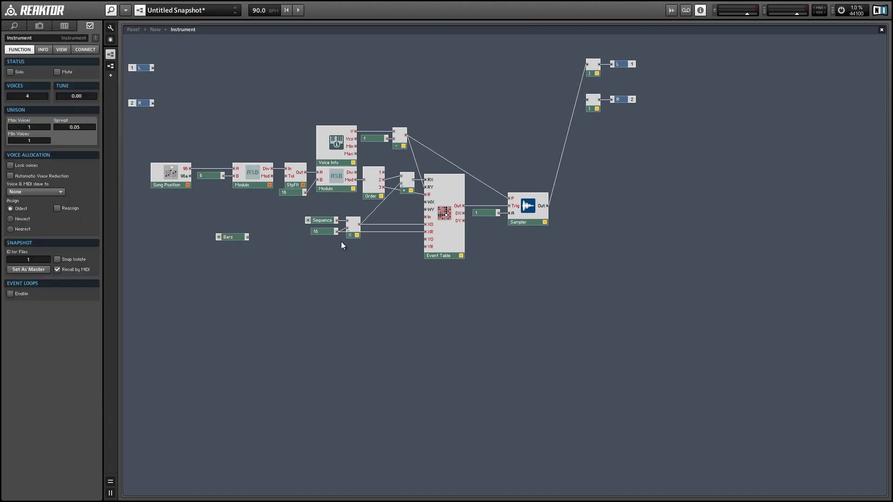
- Duplicate the ×16 multiplier for Bars, wire it into the lower Modulo's B input, and delete the old 16 constant
drag(323, 233, 289, 243)
drag(405, 266, 261, 251)
click(259, 262)
drag(218, 222, 425, 232)
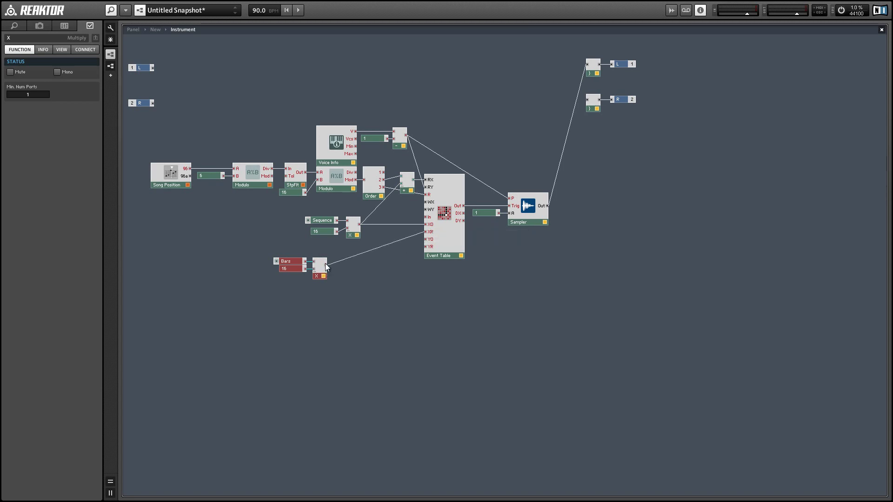
drag(326, 265, 319, 179)
click(290, 191)
key(Delete)
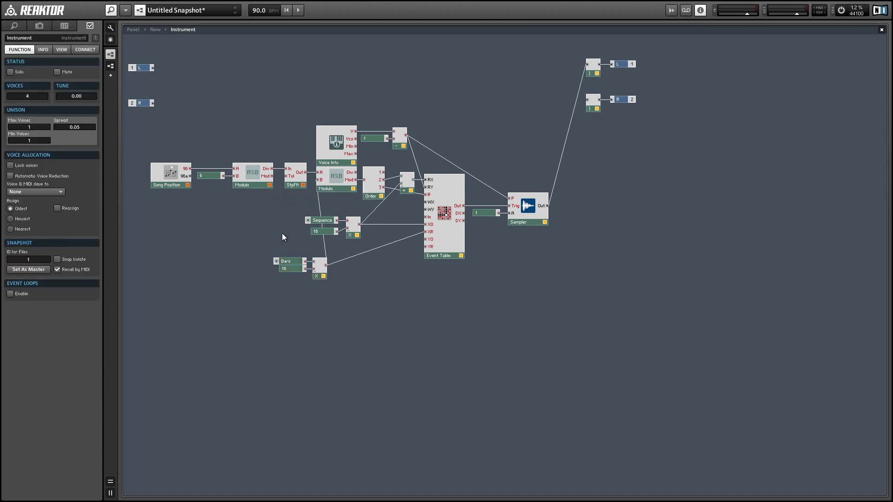
drag(310, 291, 266, 243)
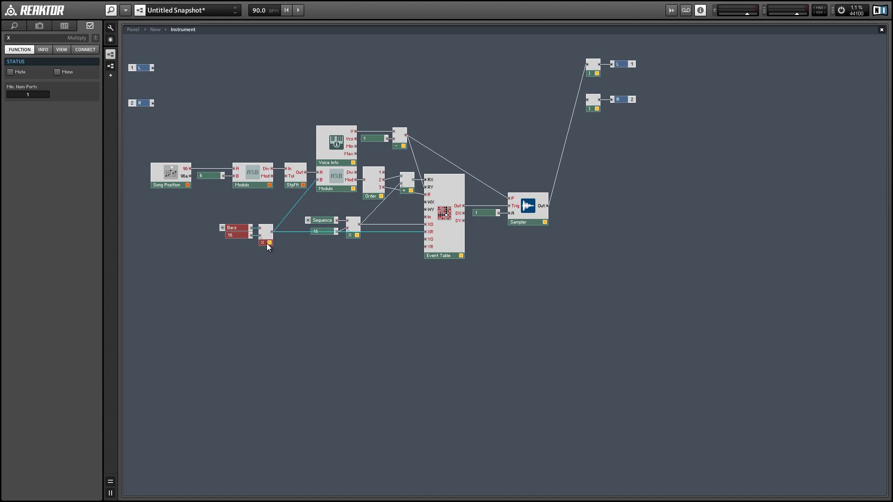
click(299, 258)
- Change the Sequence multiplier constant from 16 to 128
drag(323, 233, 324, 230)
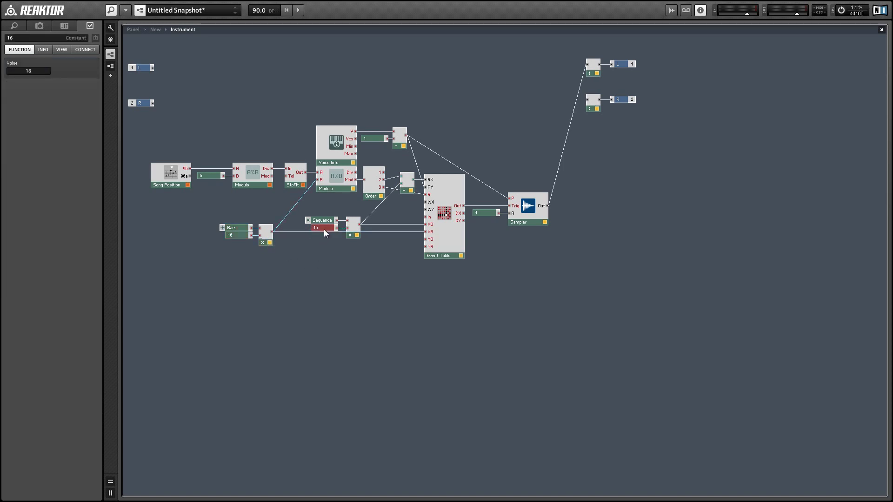
click(32, 72)
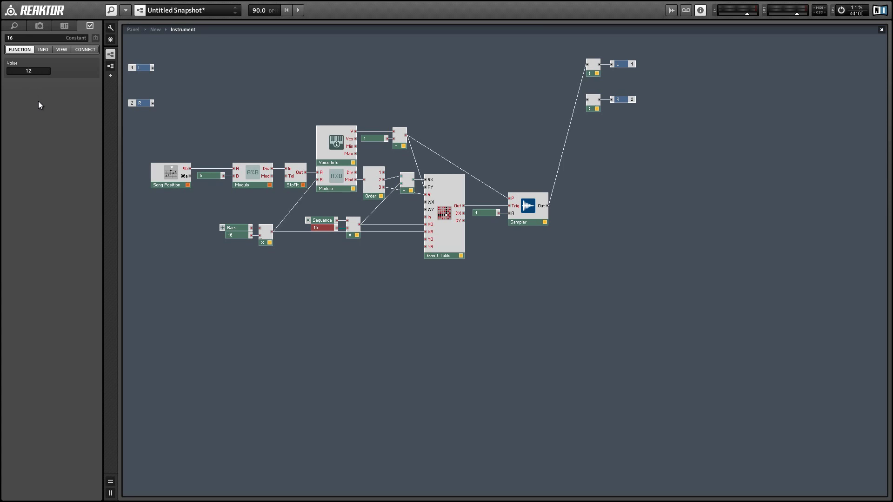
text(28)
click(199, 264)
mouse_move(209, 217)
mouse_down()
mouse_move(272, 252)
mouse_move(273, 242)
mouse_move(285, 243)
mouse_up()
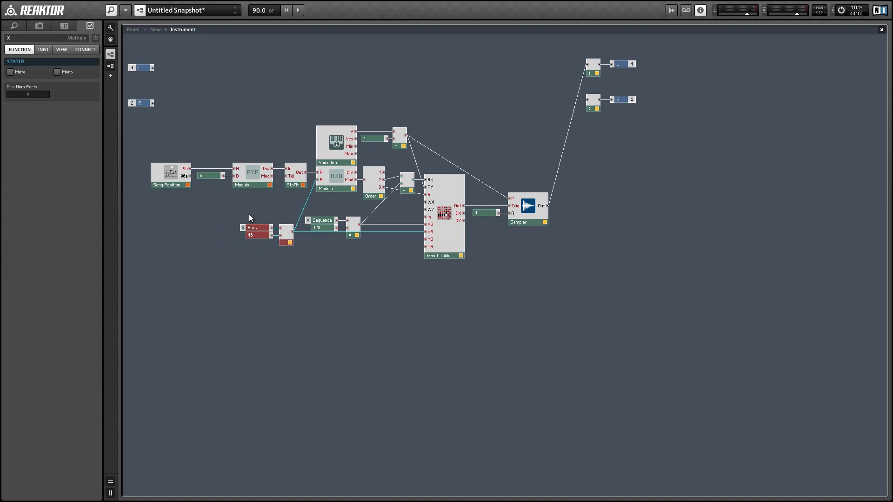
drag(440, 229, 443, 228)
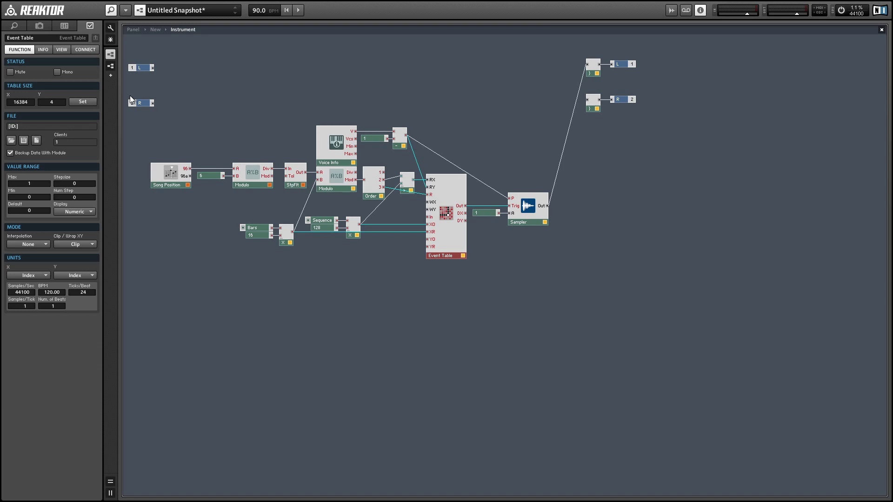
- On the instrument panel, lower Bars from 5 to 2 and start playback
click(132, 29)
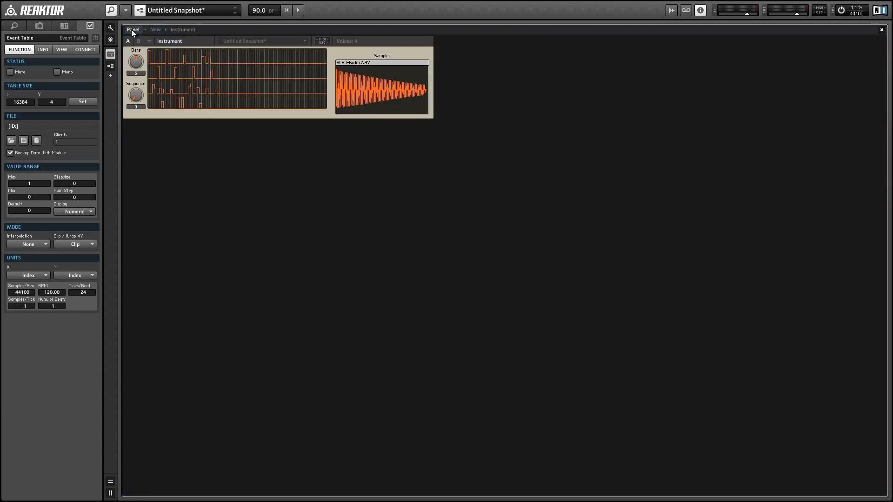
click(142, 64)
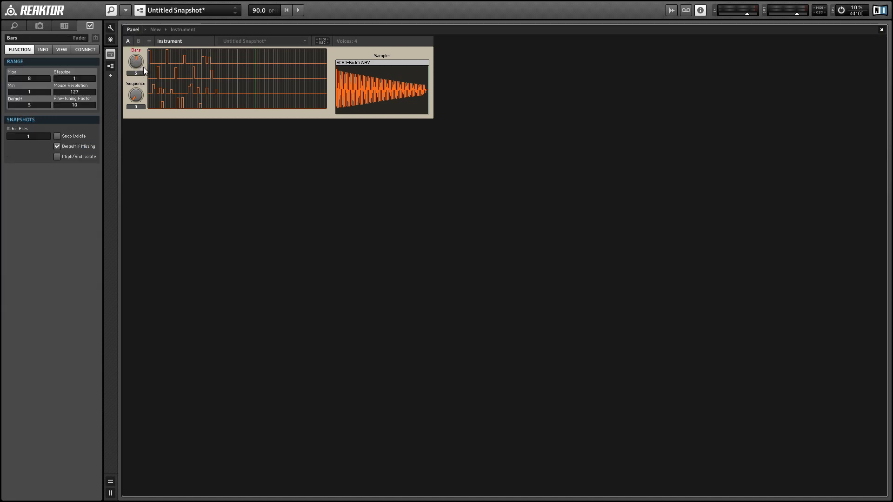
drag(143, 67, 139, 80)
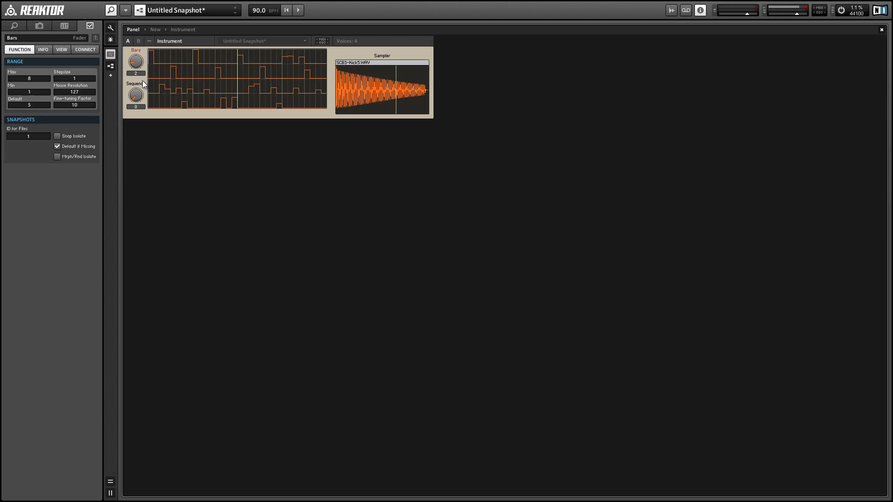
click(193, 116)
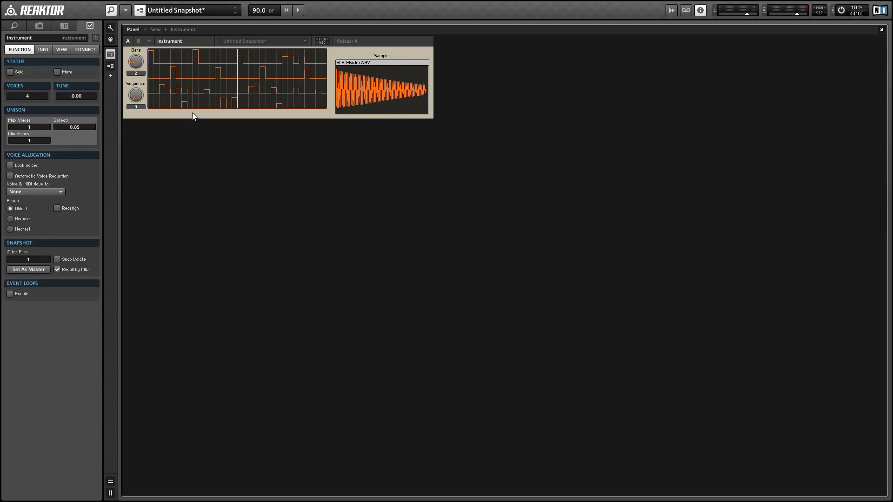
key(space)
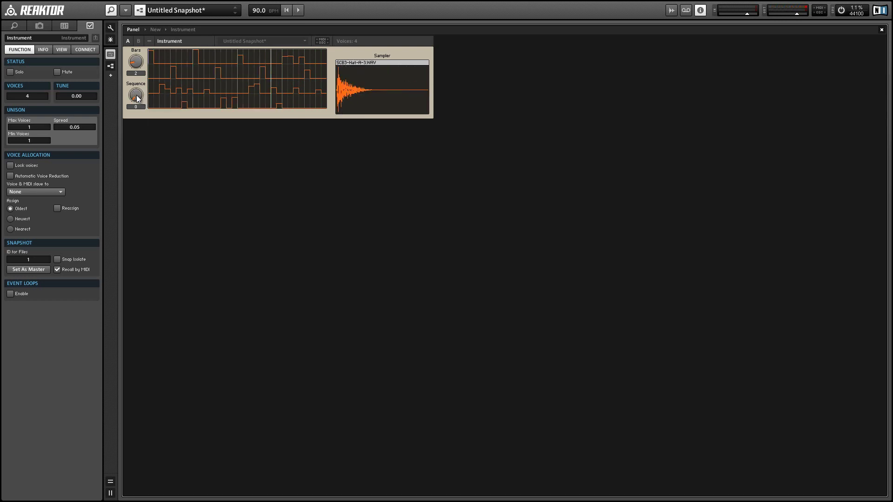
- Set the Sequence knob's mouse resolution to 256 and draw the first step into sequence 1
drag(137, 98, 137, 99)
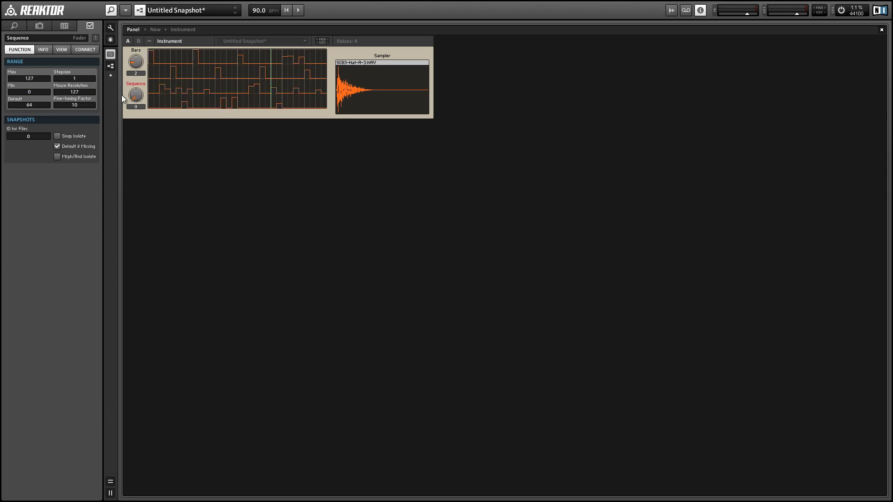
click(92, 89)
text(256)
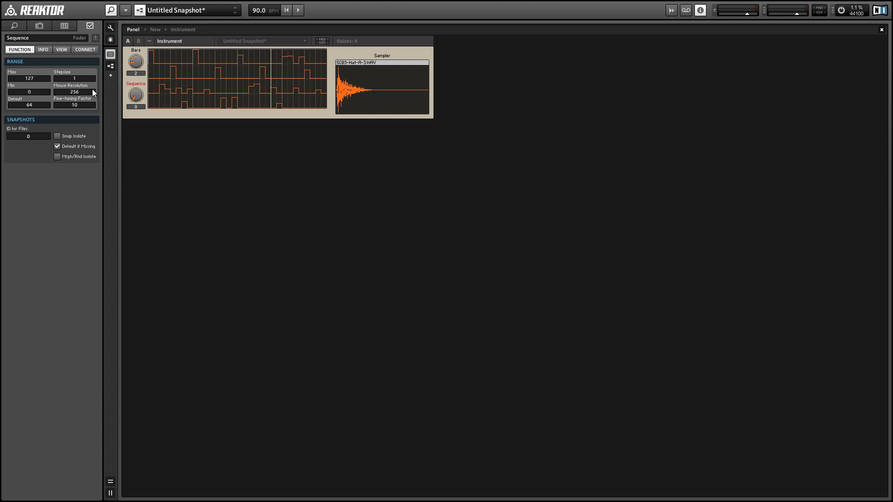
click(119, 107)
click(136, 96)
scroll(136, 96, up, 1)
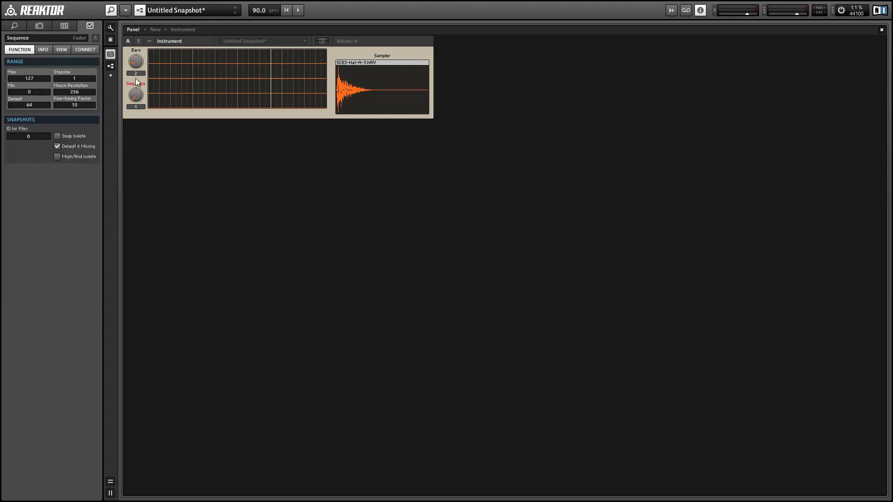
click(151, 56)
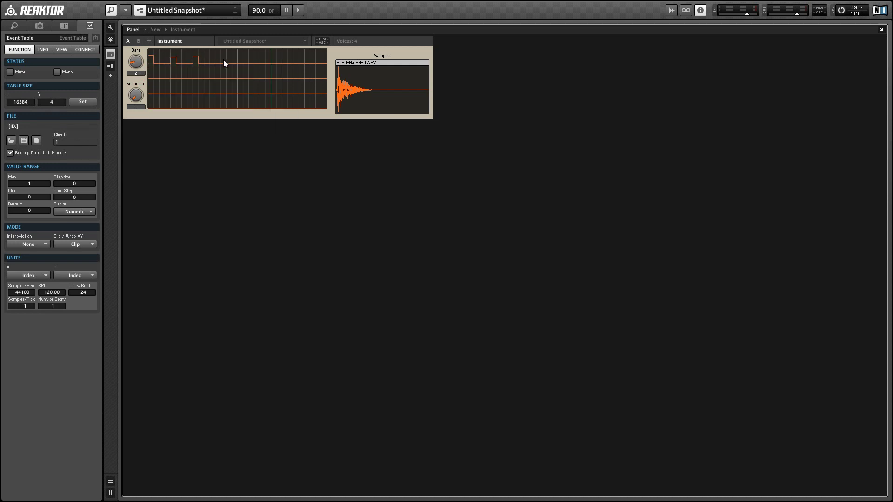
- Add steps to the top and second rows of sequence 1 and start playback
click(262, 57)
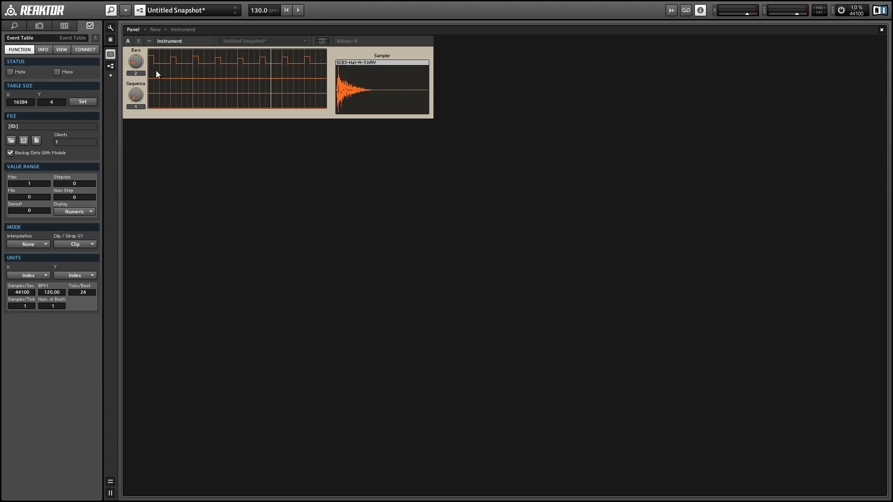
click(219, 70)
key(space)
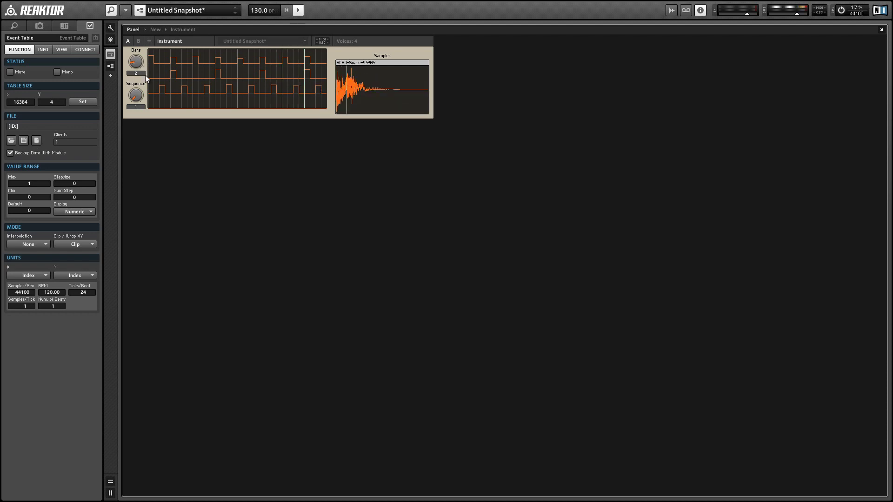
- Add five steps along the bottom row, then return the Sequence knob to 0
click(167, 105)
click(190, 105)
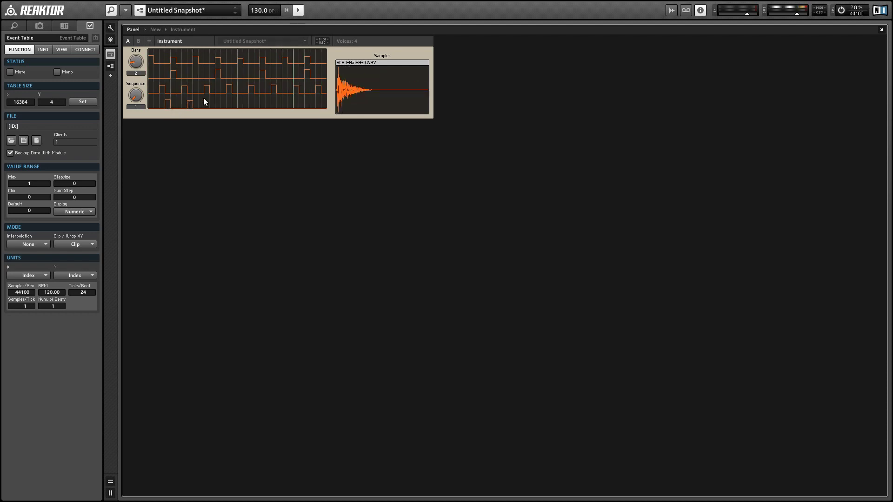
click(234, 105)
click(264, 105)
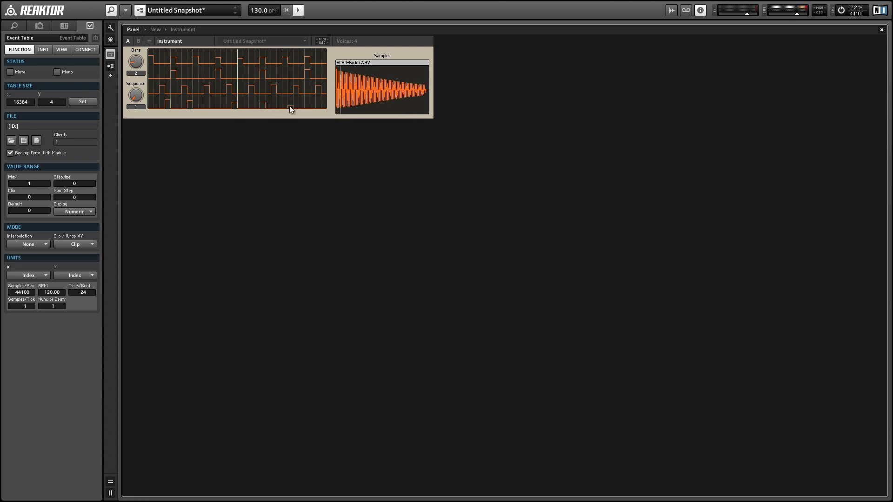
click(290, 106)
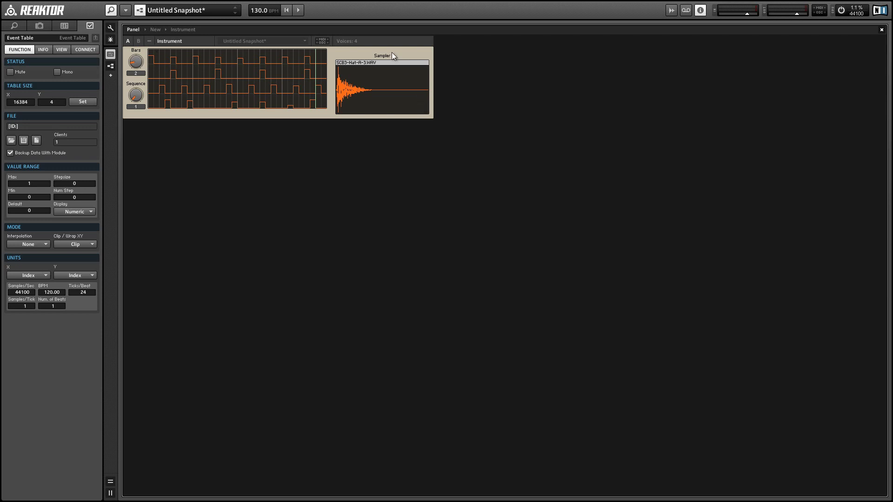
click(132, 59)
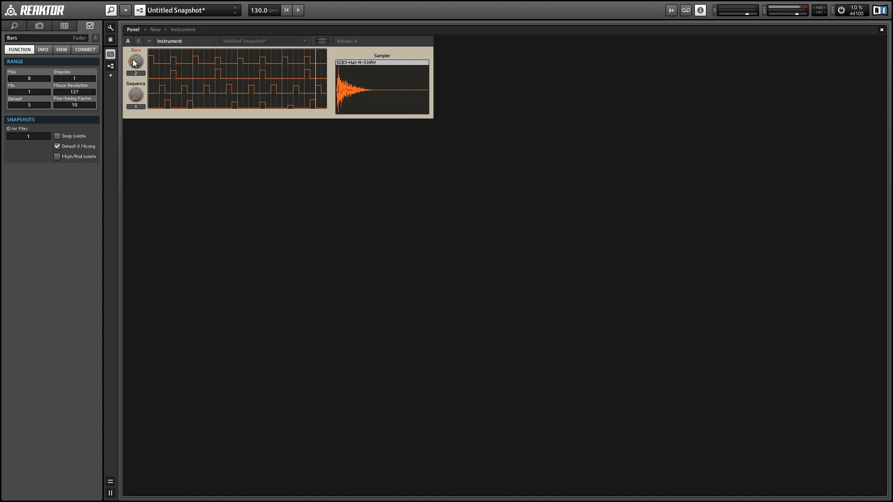
drag(136, 95, 136, 100)
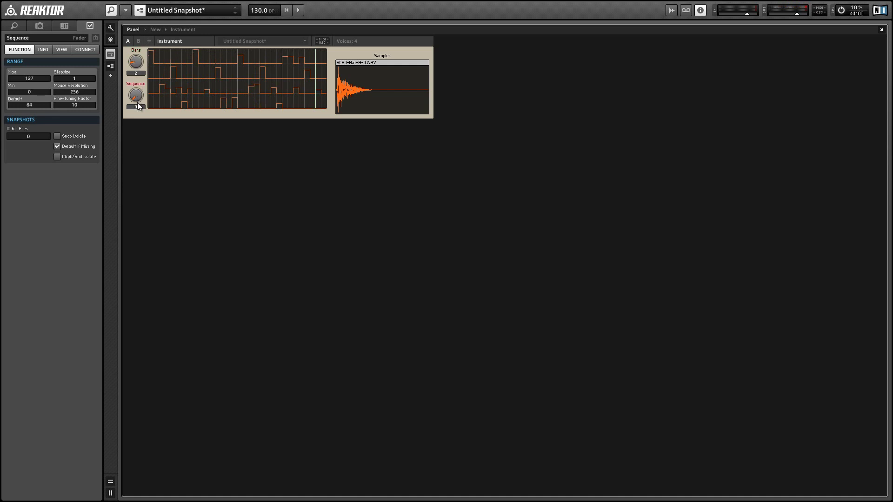
- Open the instrument properties, select the event table and show its VIEW settings
double_click(310, 117)
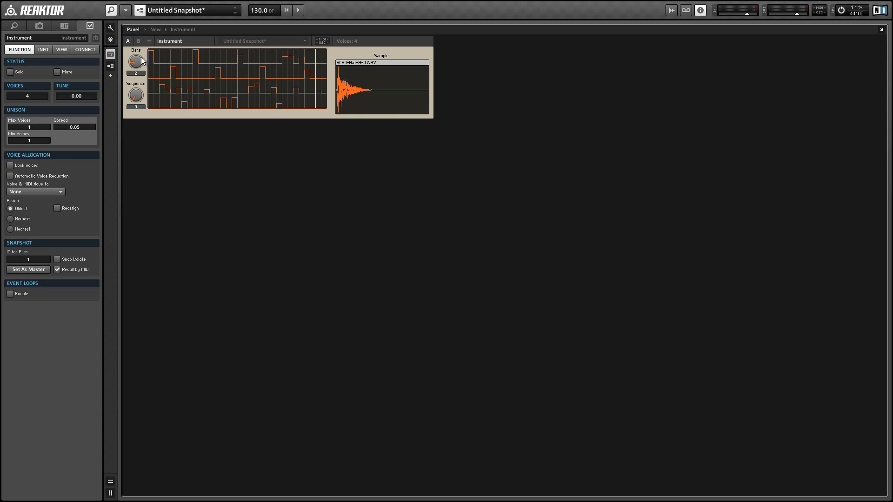
click(179, 54)
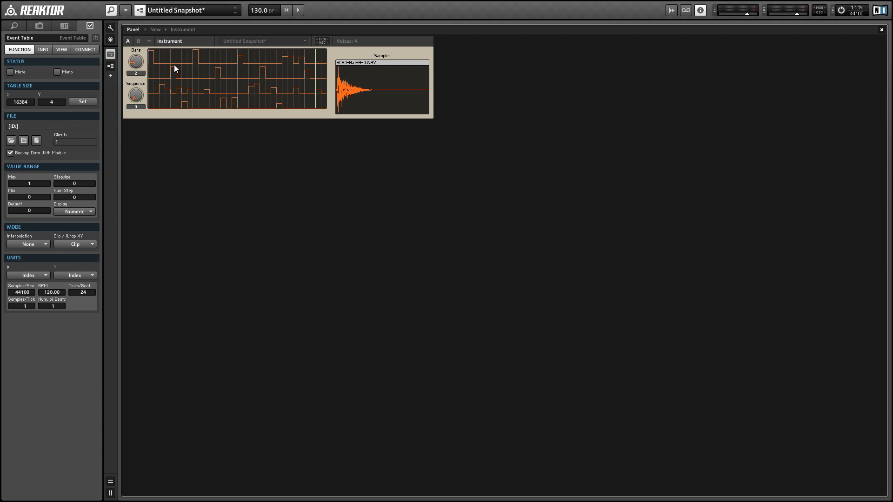
click(66, 49)
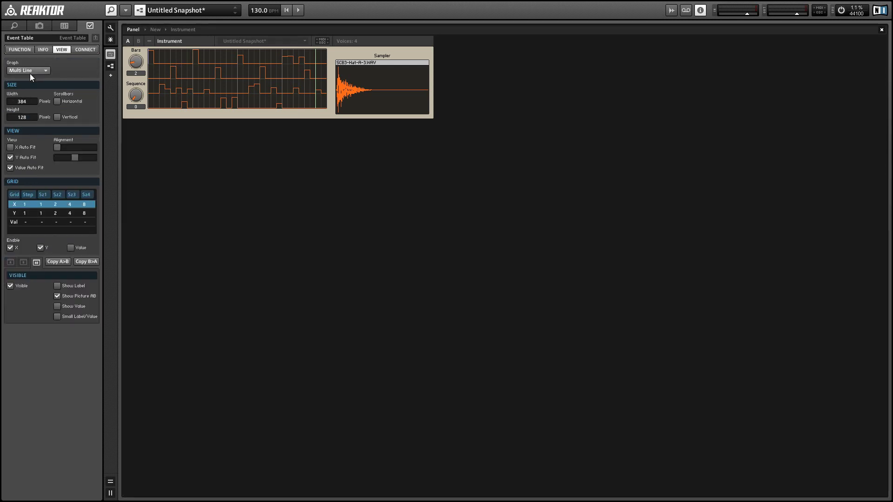
- Change the event table's Graph type from Multi Line to 2D Color
click(28, 71)
click(20, 123)
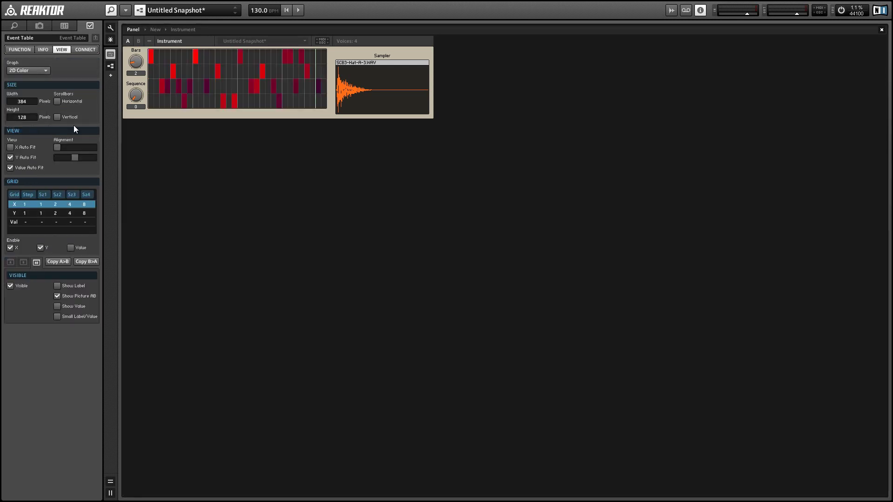